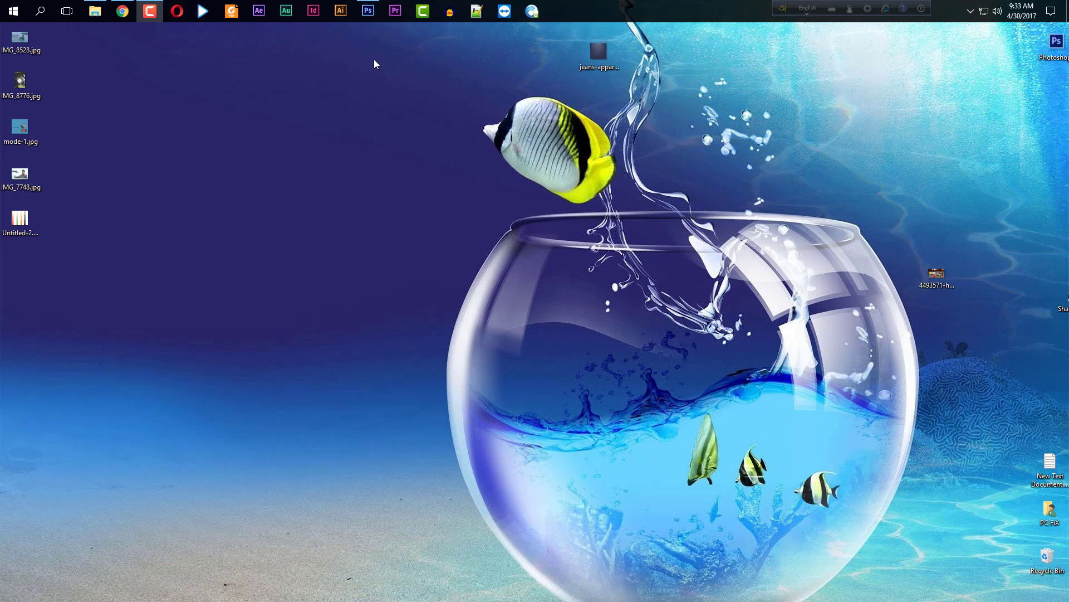
Step: Switch to Photoshop and bring up the IMG_8964.JPG photo
{"action": "left_click", "coordinate": [368, 11]}
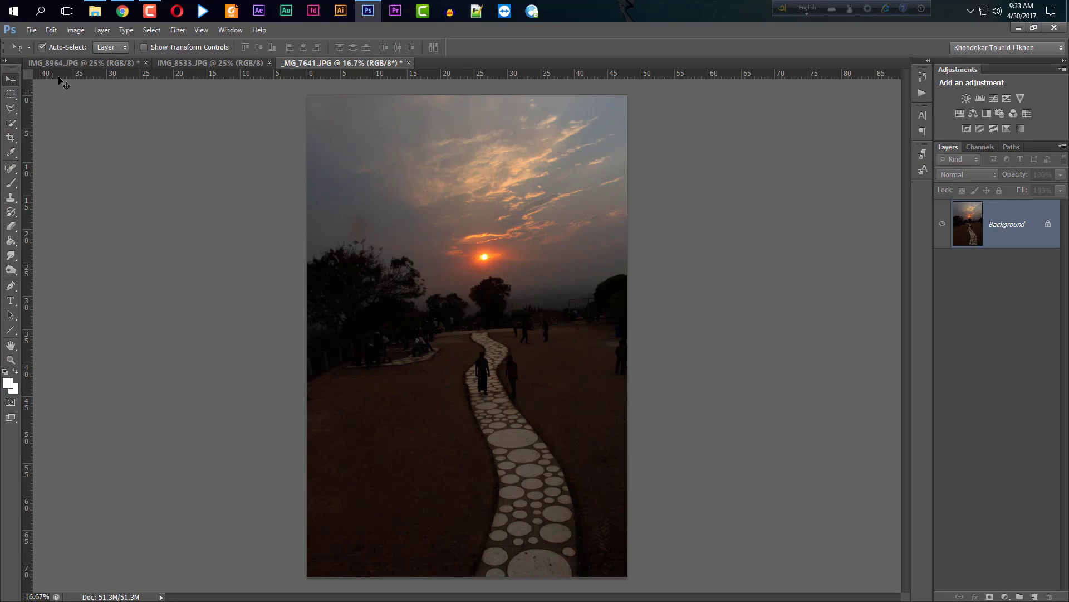
{"action": "left_click", "coordinate": [60, 63]}
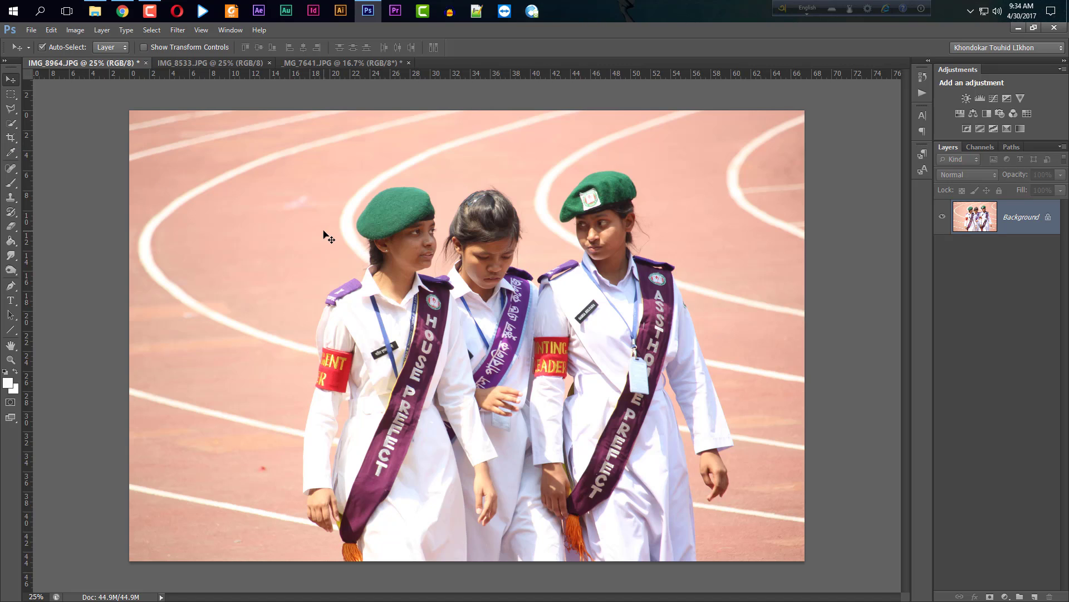
Step: Crop the photo to the heads and upper bodies of the three people, using the Rule of Thirds overlay and deleting the cropped pixels
{"action": "key", "text": "c"}
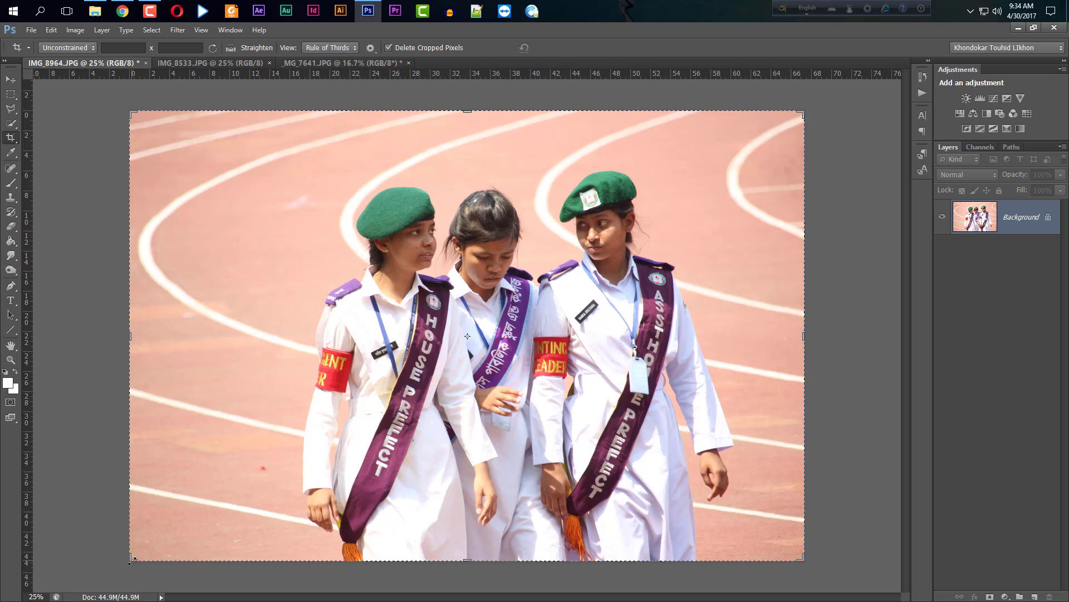
{"action": "left_click_drag", "start_coordinate": [132, 564], "coordinate": [133, 561]}
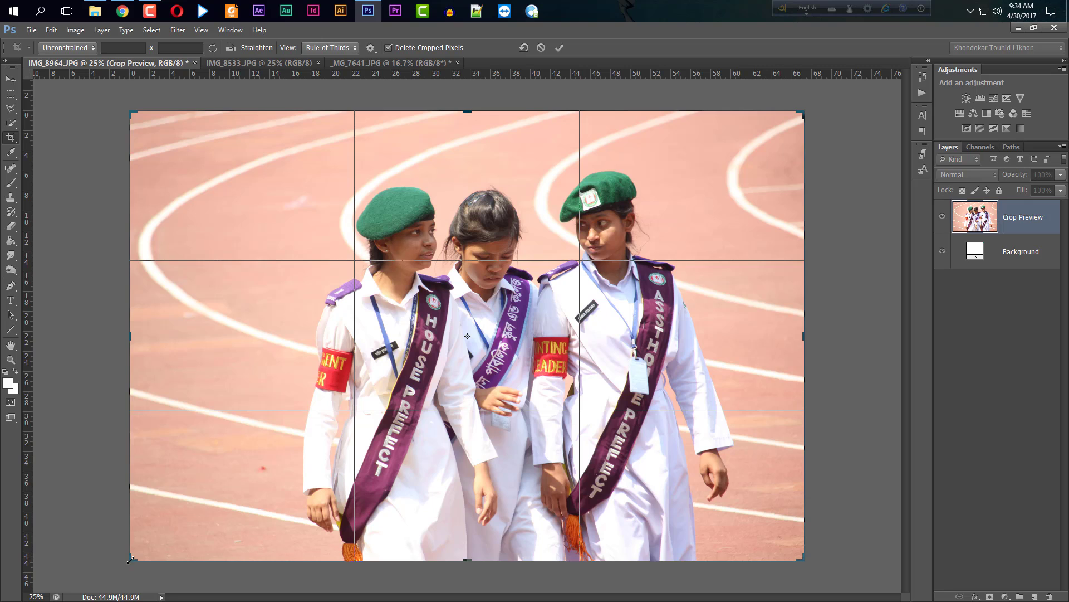
{"action": "left_click_drag", "start_coordinate": [130, 558], "coordinate": [218, 473]}
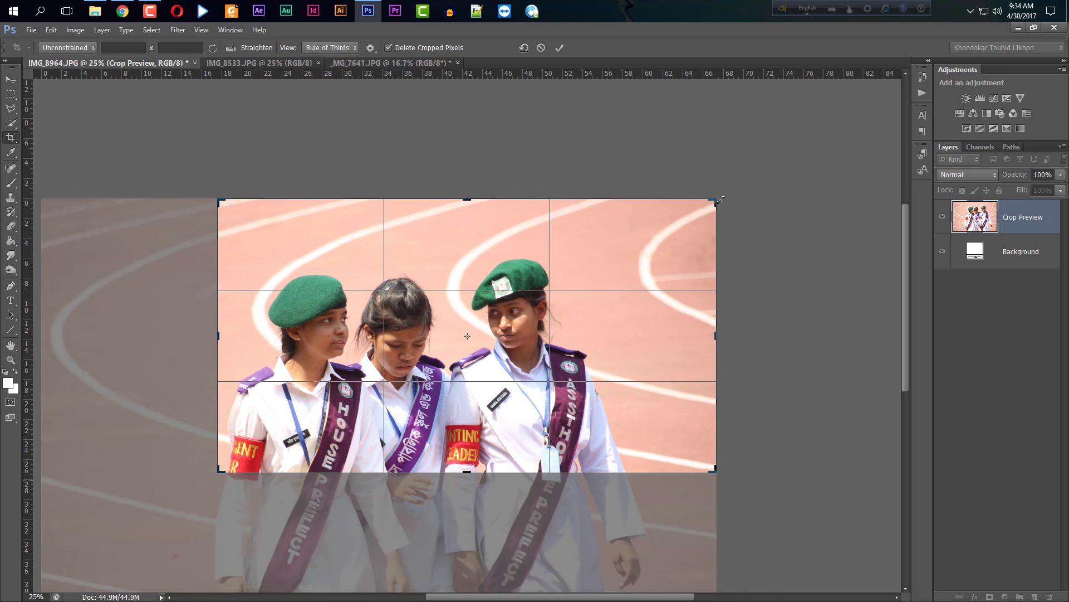
{"action": "left_click_drag", "start_coordinate": [720, 199], "coordinate": [680, 234]}
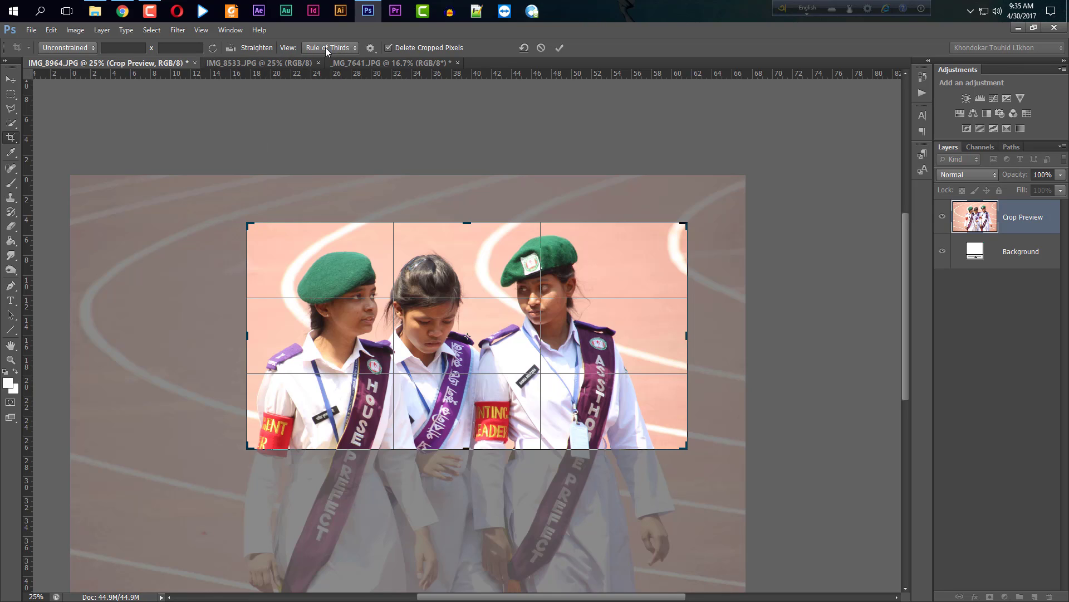
{"action": "left_click", "coordinate": [356, 48]}
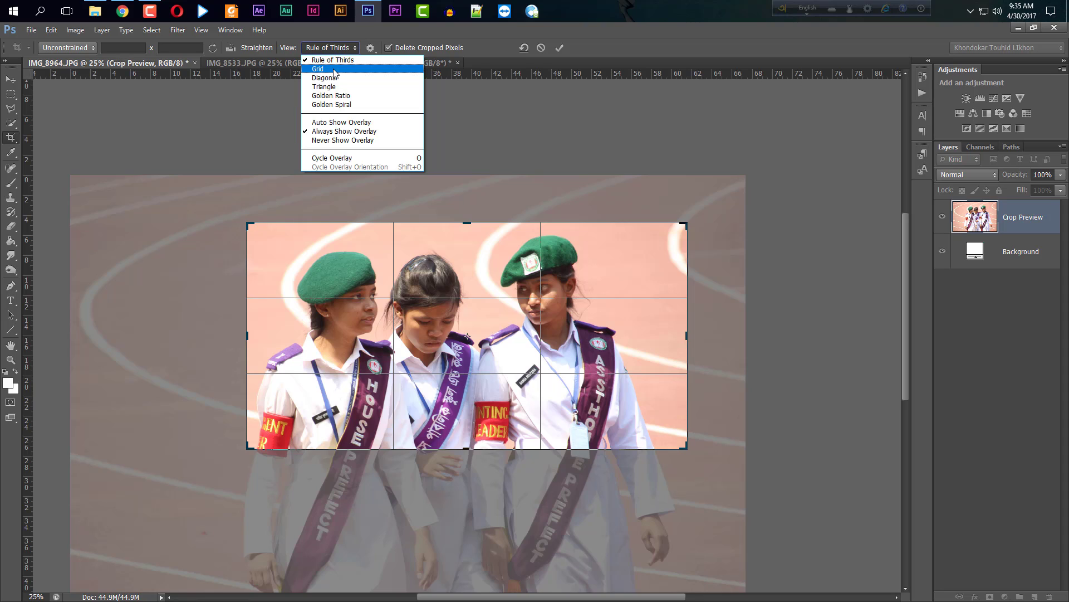
{"action": "left_click", "coordinate": [333, 60]}
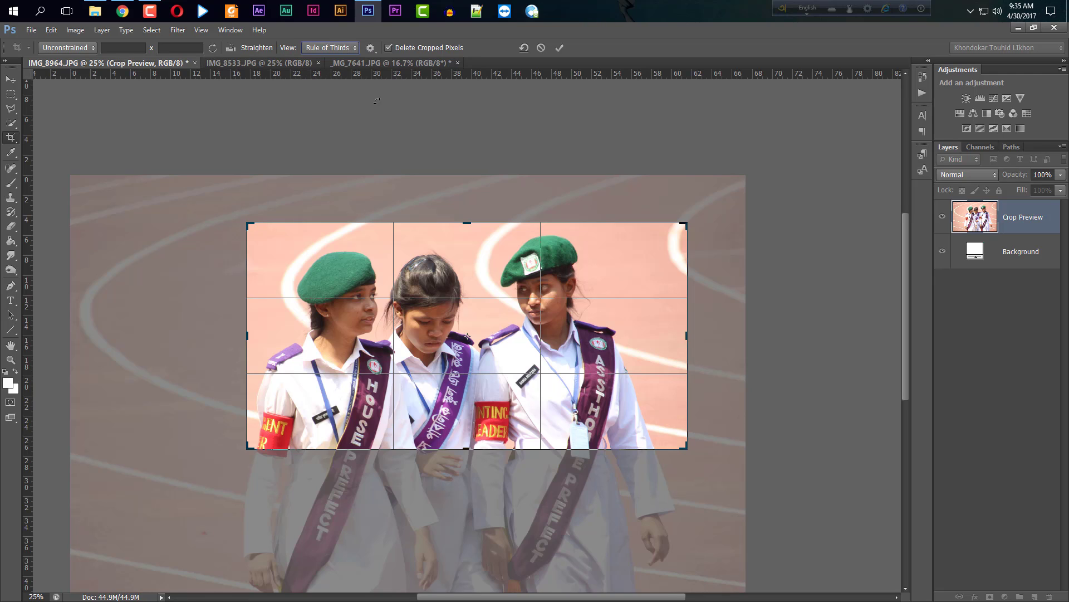
{"action": "left_click", "coordinate": [560, 48]}
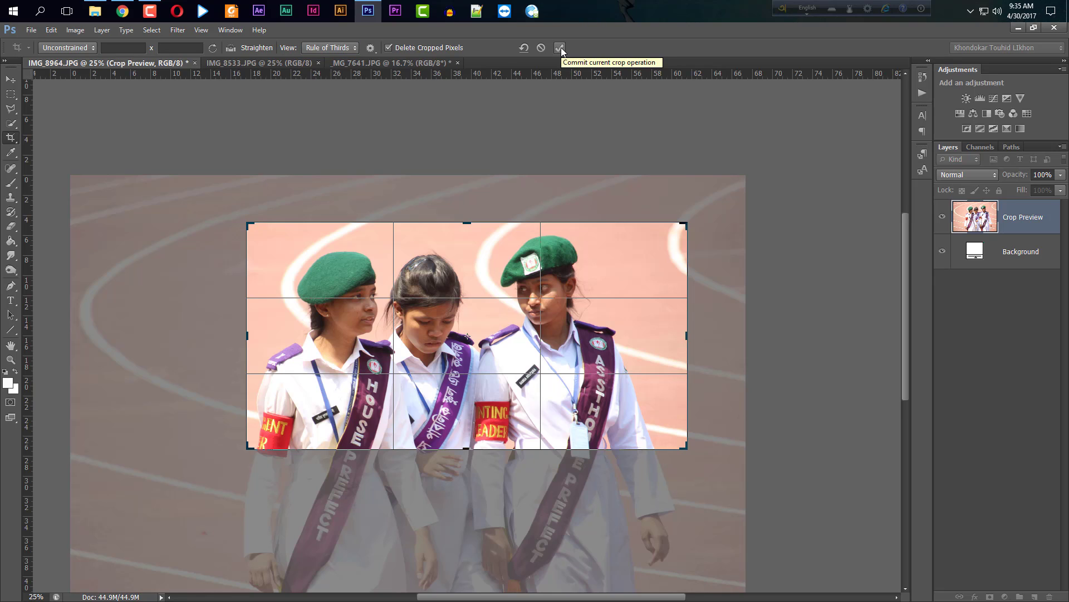
{"action": "left_click", "coordinate": [561, 48]}
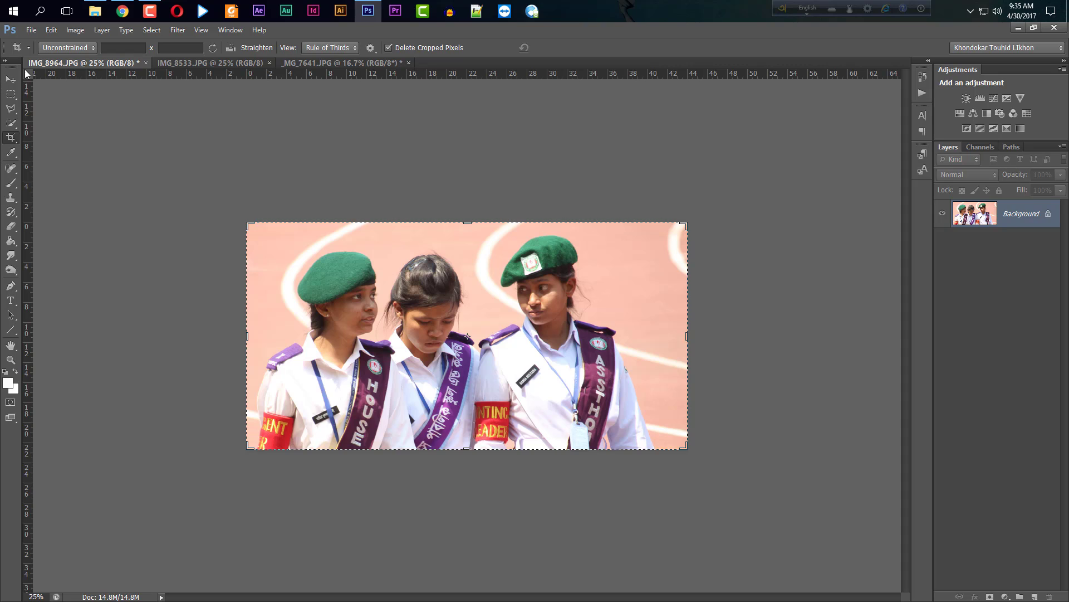
Step: Try to reposition the cropped photo on the canvas with the Move tool
{"action": "left_click", "coordinate": [11, 79]}
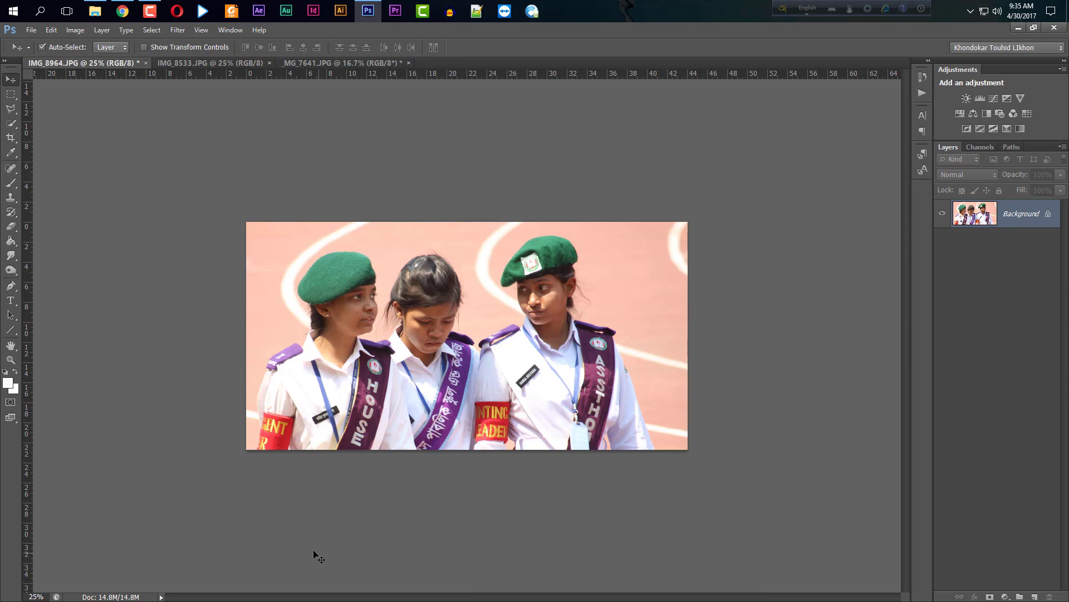
{"action": "left_click_drag", "start_coordinate": [343, 355], "coordinate": [155, 228]}
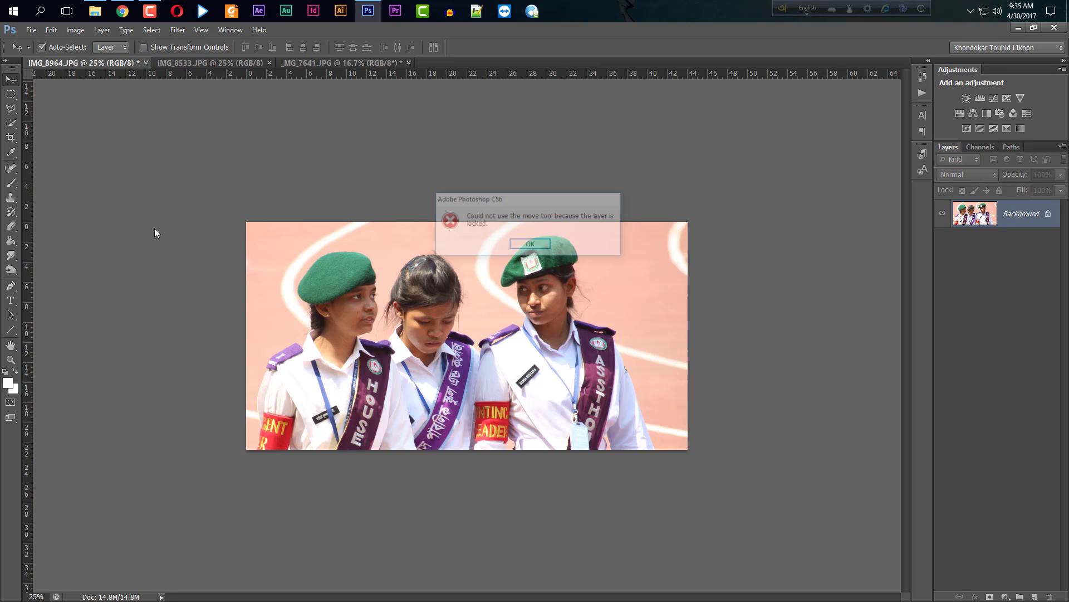
{"action": "left_click", "coordinate": [523, 247]}
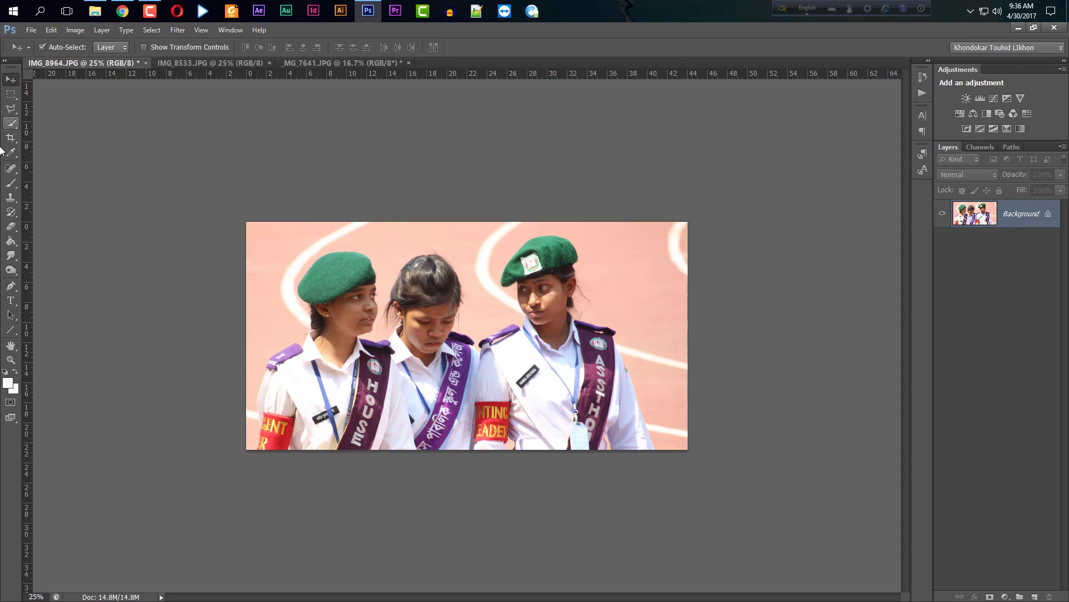
Step: Undo the crop of IMG_8964.JPG
{"action": "left_click", "coordinate": [17, 138]}
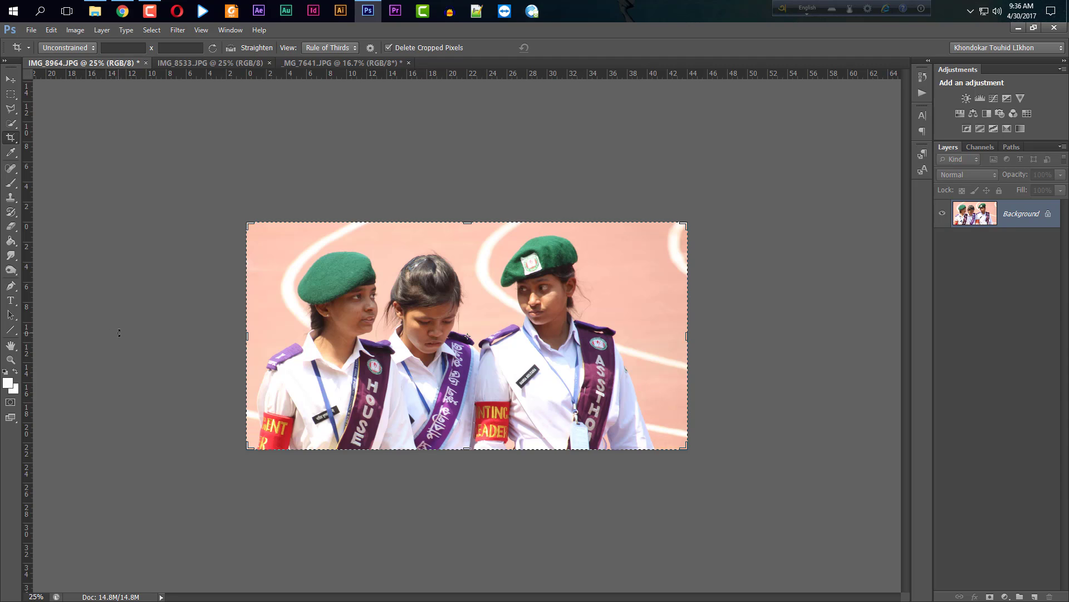
{"action": "key", "text": "ctrl+z"}
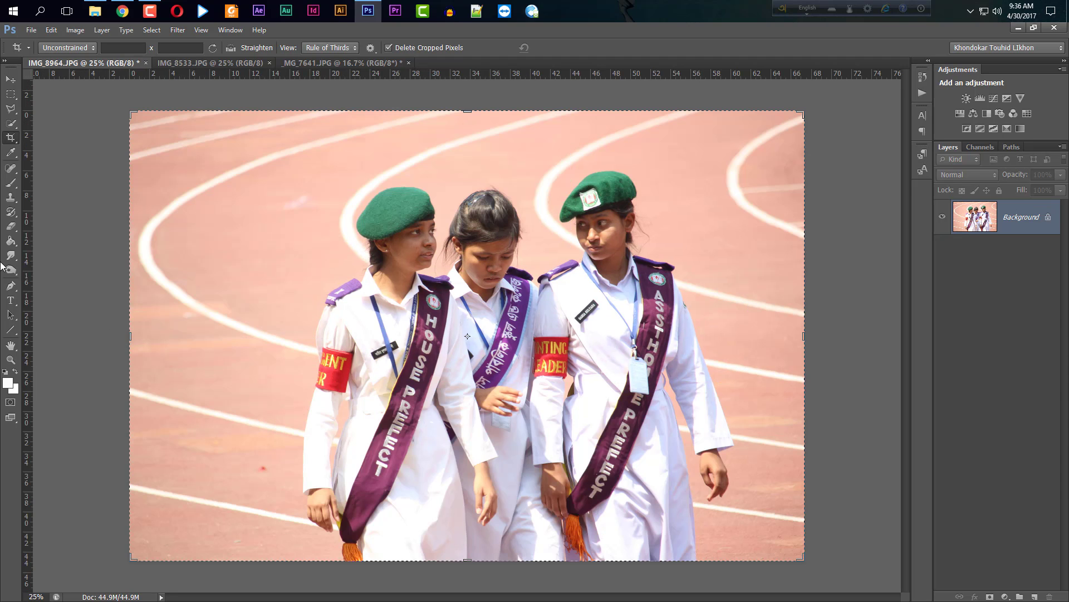
{"action": "left_click", "coordinate": [12, 80]}
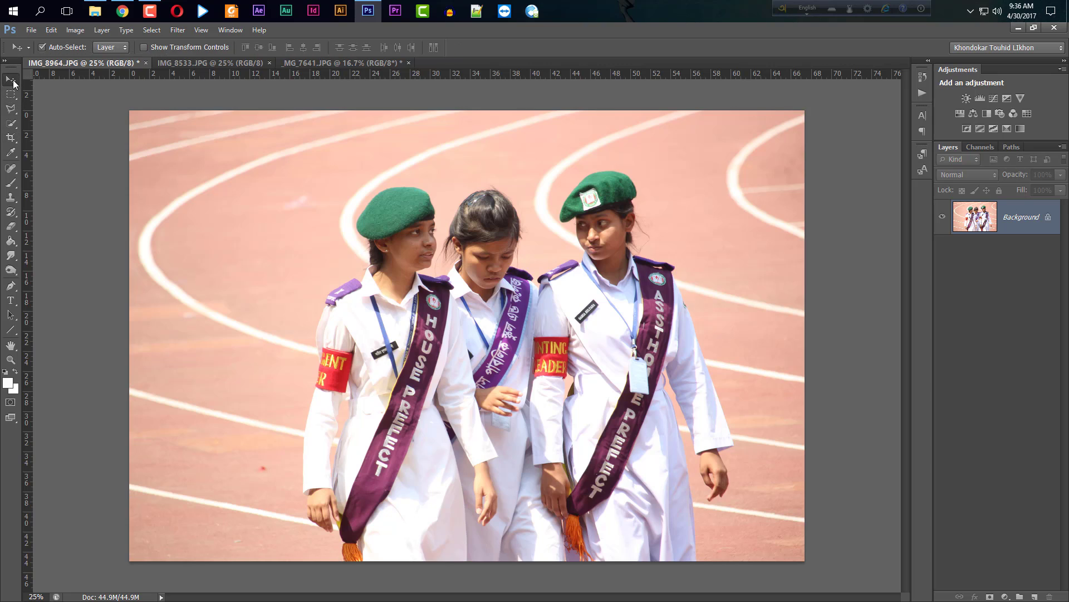
Step: Disable Delete Cropped Pixels and crop the photo again to the heads and upper bodies of the three people
{"action": "left_click", "coordinate": [10, 142]}
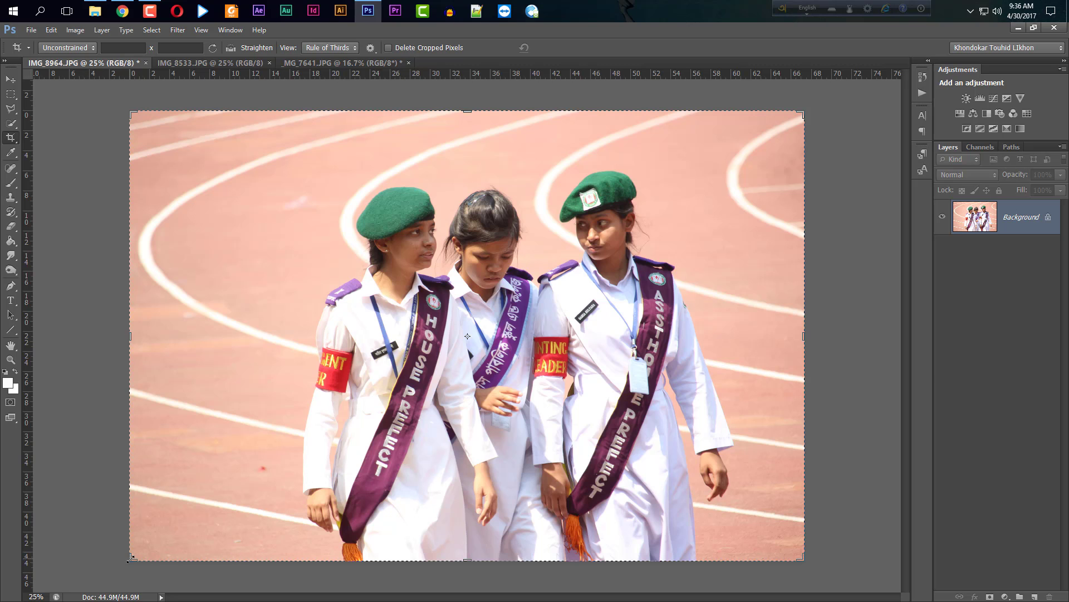
{"action": "left_click_drag", "start_coordinate": [131, 557], "coordinate": [219, 458]}
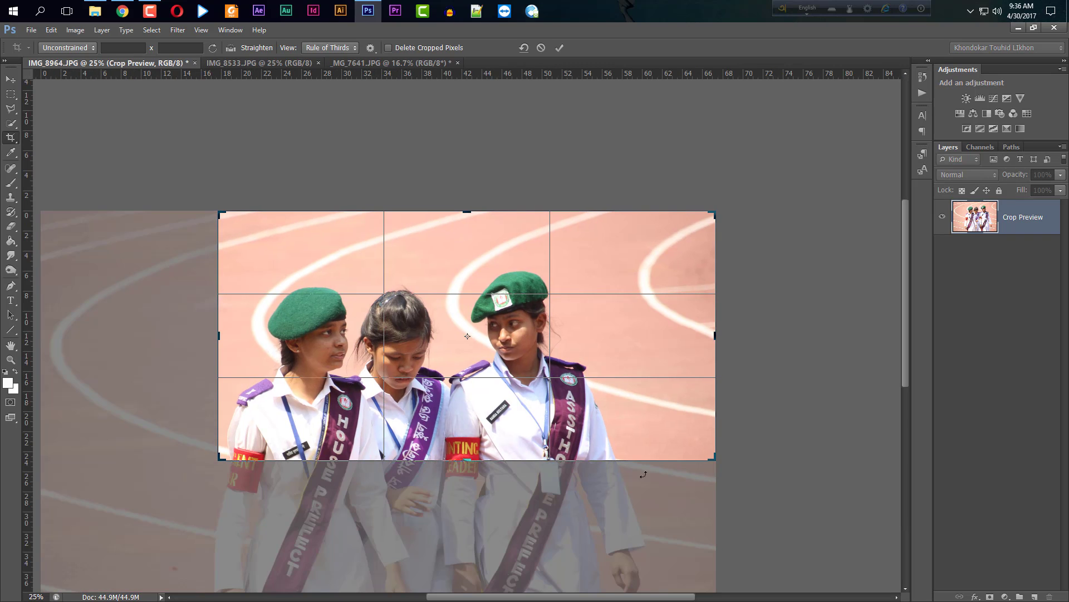
{"action": "left_click_drag", "start_coordinate": [709, 460], "coordinate": [688, 460]}
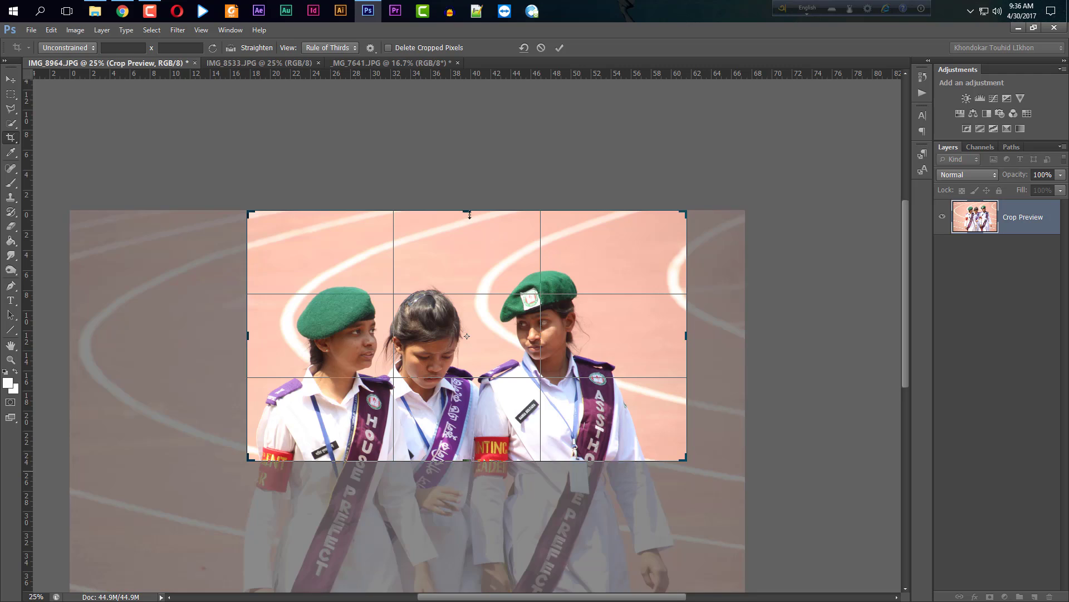
{"action": "left_click_drag", "start_coordinate": [465, 217], "coordinate": [466, 226]}
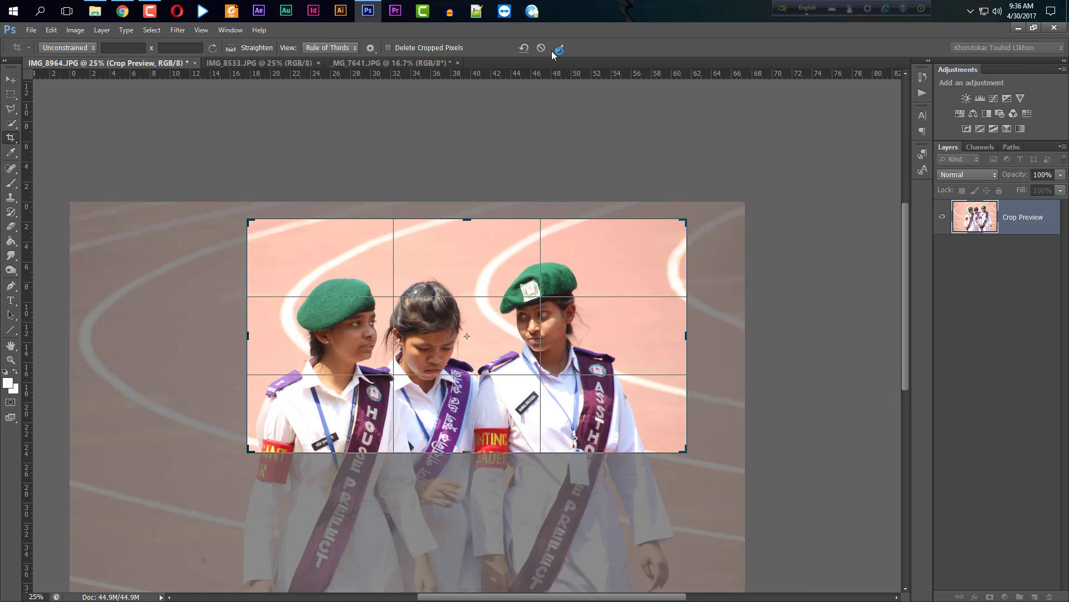
{"action": "left_click", "coordinate": [560, 48]}
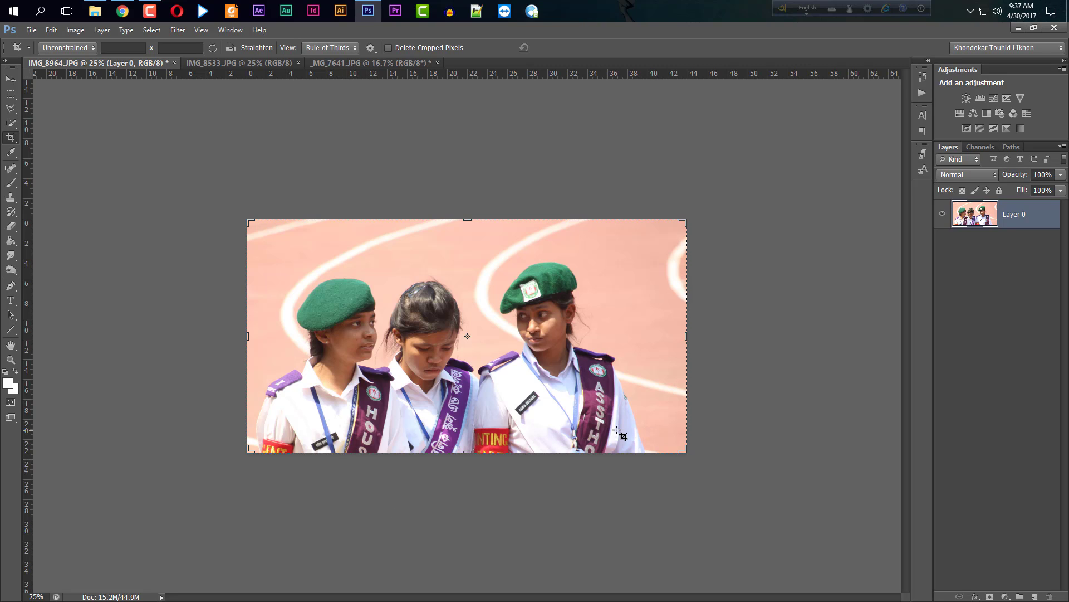
Step: Move the photo layer upward and slightly right within the cropped canvas to reframe the three people
{"action": "left_click", "coordinate": [8, 81]}
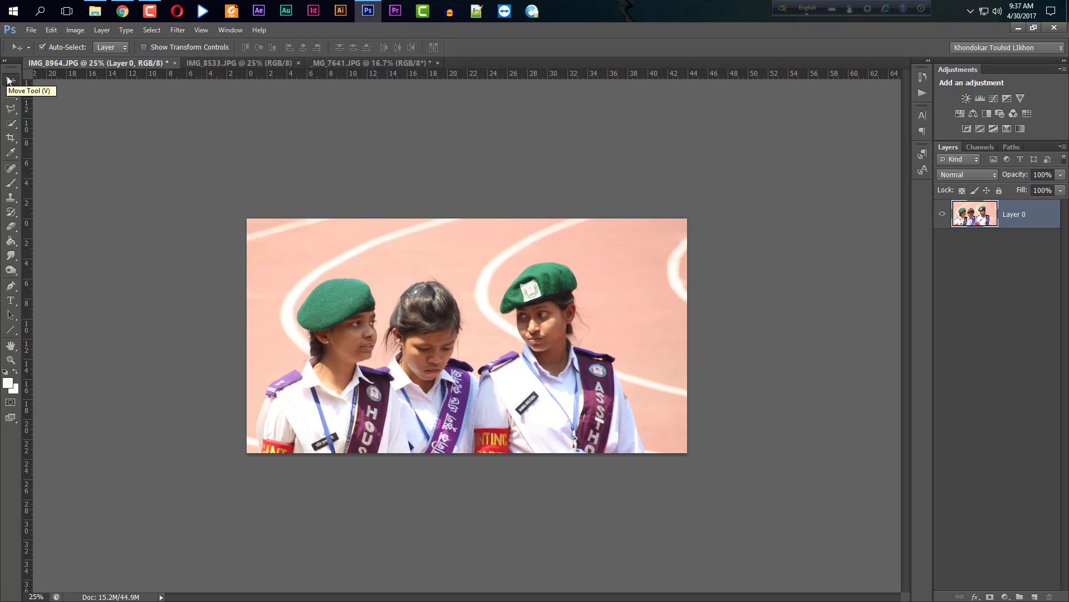
{"action": "left_click_drag", "start_coordinate": [401, 339], "coordinate": [406, 306]}
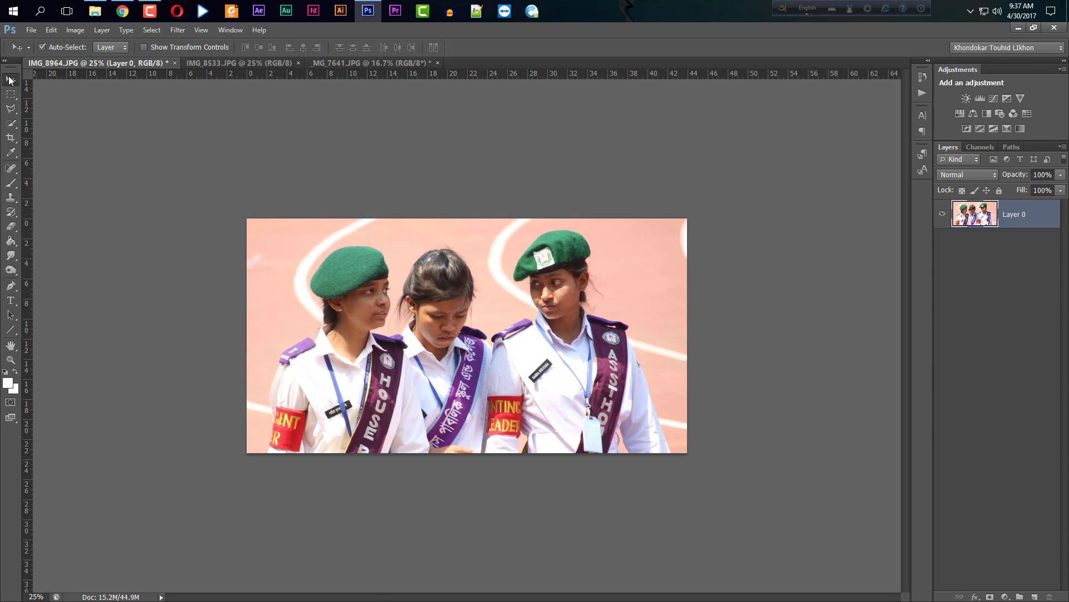
{"action": "left_click", "coordinate": [11, 94]}
Step: Bring up IMG_8533.JPG, start a crop over the whole bead photo and set the crop overlay to Grid
{"action": "left_click", "coordinate": [219, 63]}
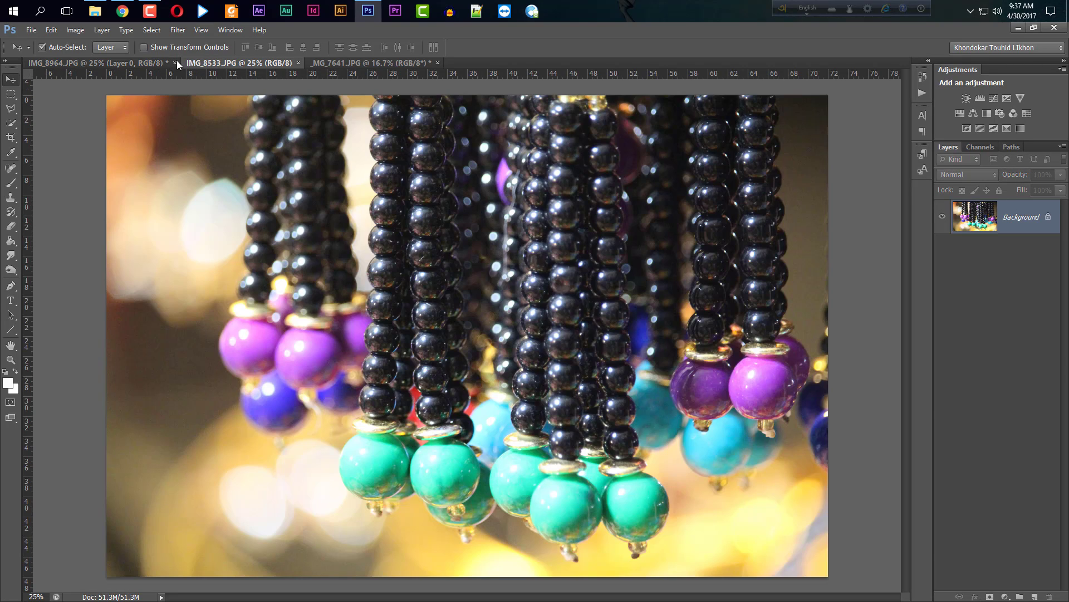
{"action": "left_click", "coordinate": [11, 137]}
{"action": "left_click", "coordinate": [335, 48]}
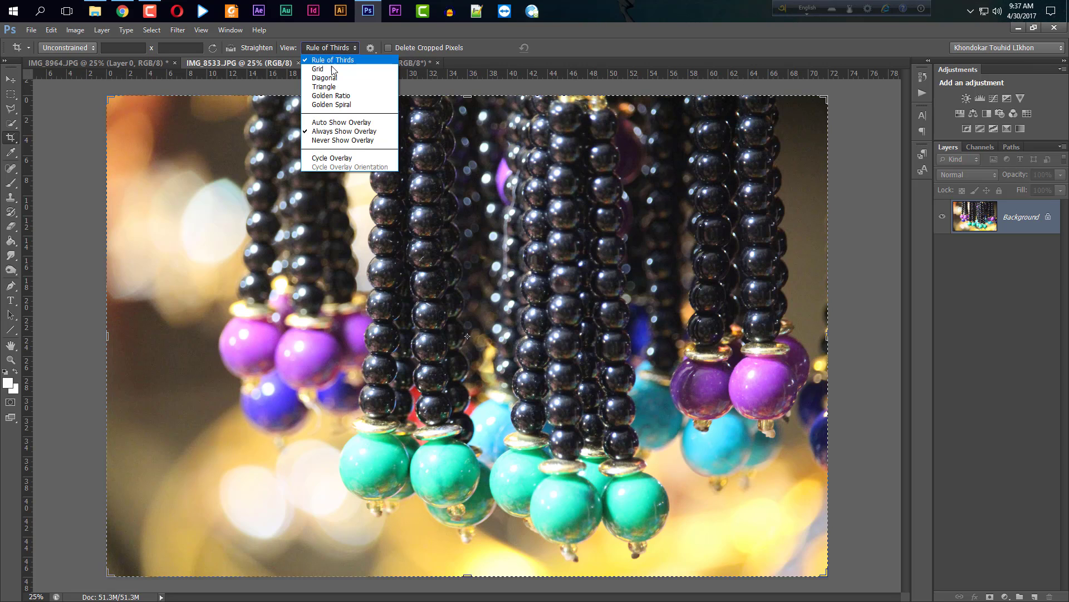
{"action": "left_click", "coordinate": [332, 68]}
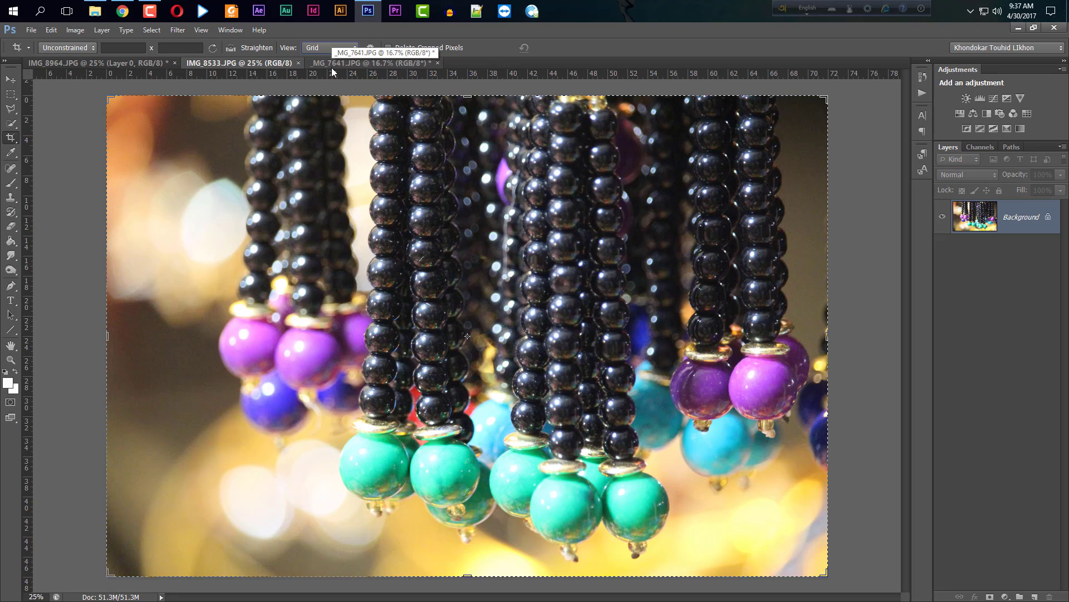
{"action": "left_click", "coordinate": [341, 47]}
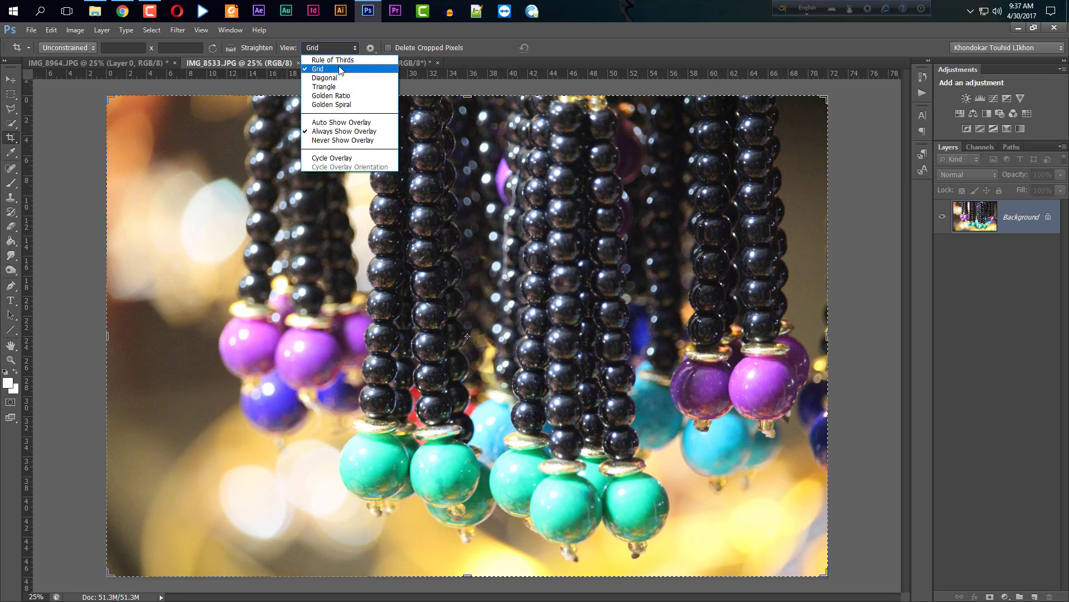
{"action": "left_click", "coordinate": [341, 60]}
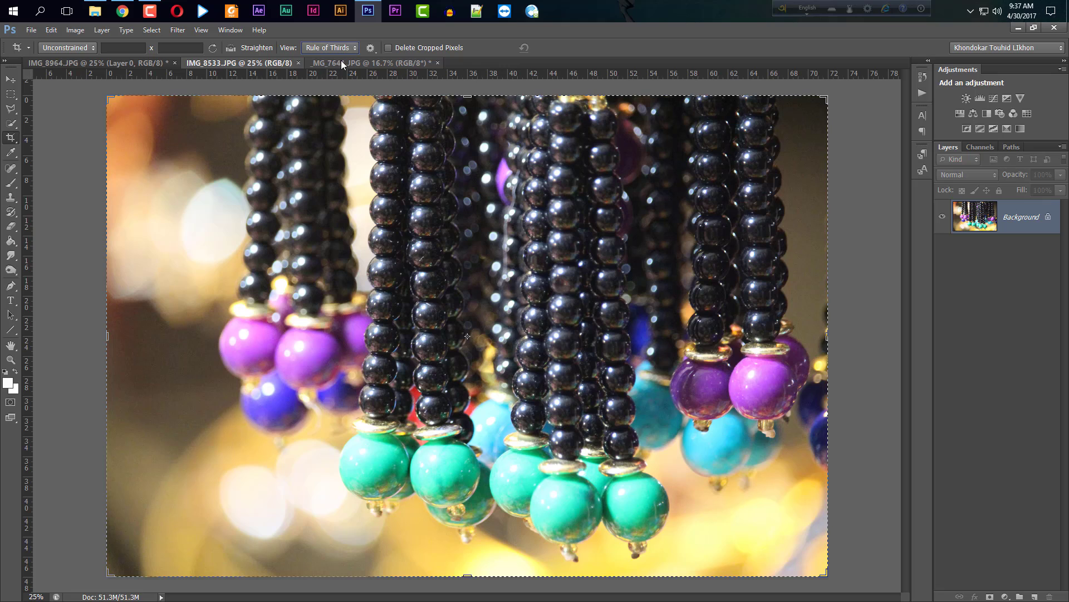
{"action": "left_click", "coordinate": [123, 123]}
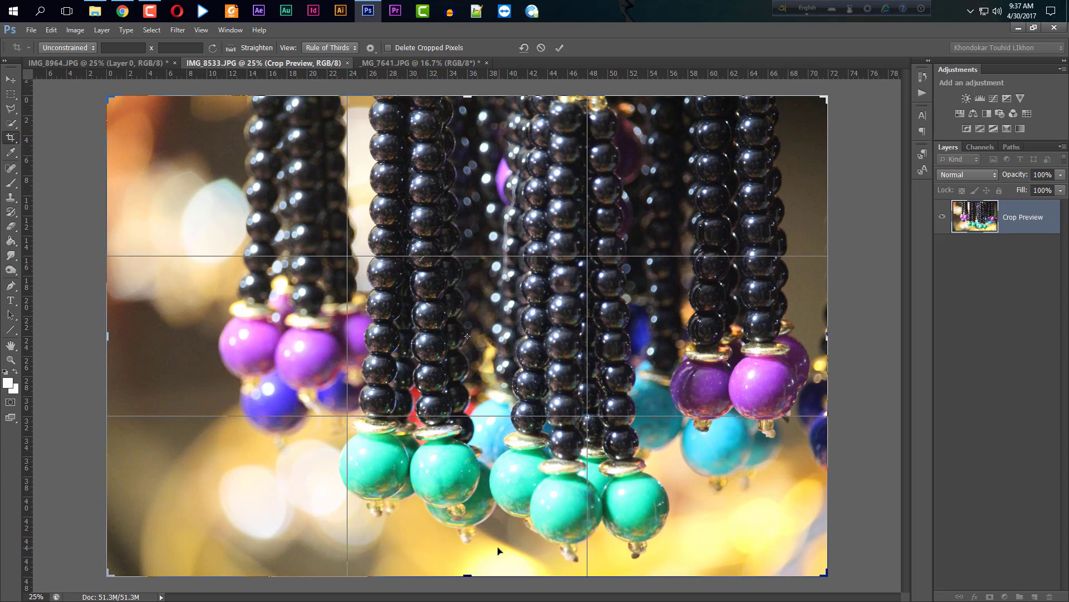
{"action": "left_click", "coordinate": [332, 47]}
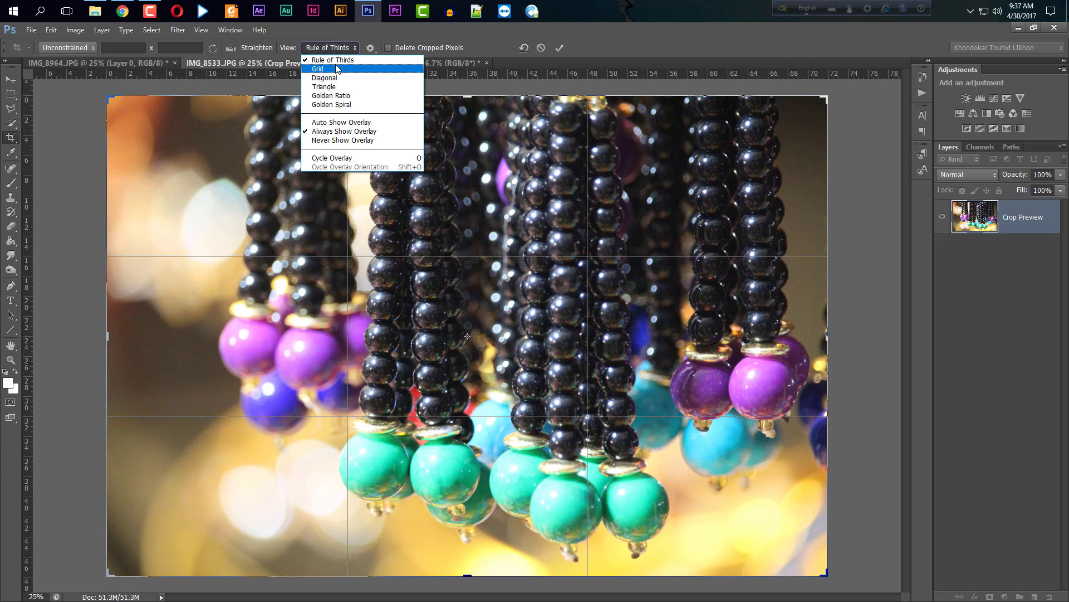
{"action": "left_click", "coordinate": [337, 68]}
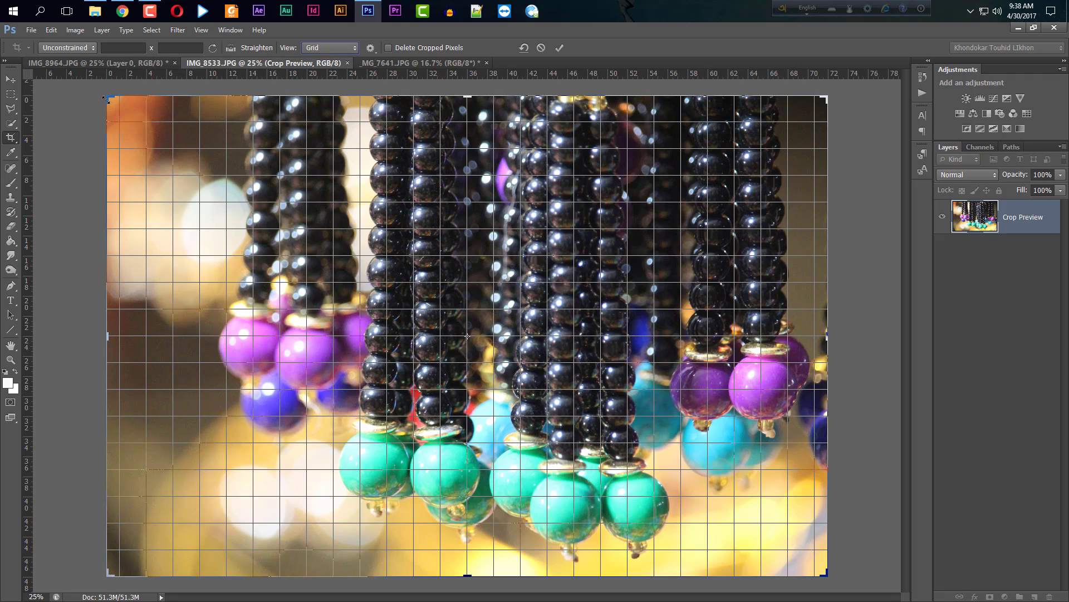
Step: Crop the bead photo tightly around the front purple bead near its right edge, keeping the cropped pixels
{"action": "left_click_drag", "start_coordinate": [111, 101], "coordinate": [414, 214]}
{"action": "left_click_drag", "start_coordinate": [465, 460], "coordinate": [464, 396]}
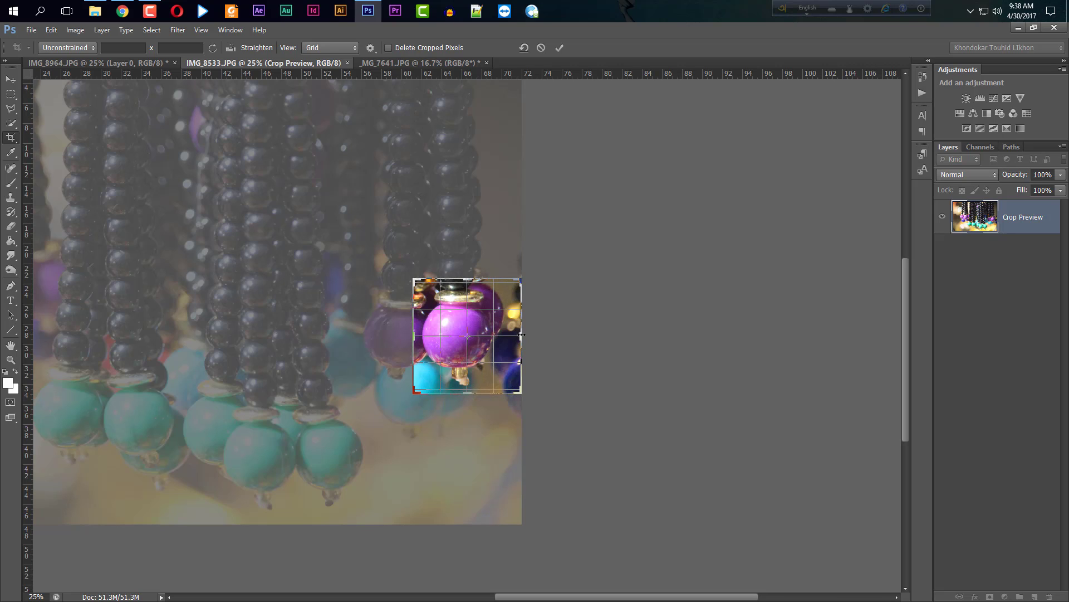
{"action": "left_click_drag", "start_coordinate": [521, 335], "coordinate": [515, 335]}
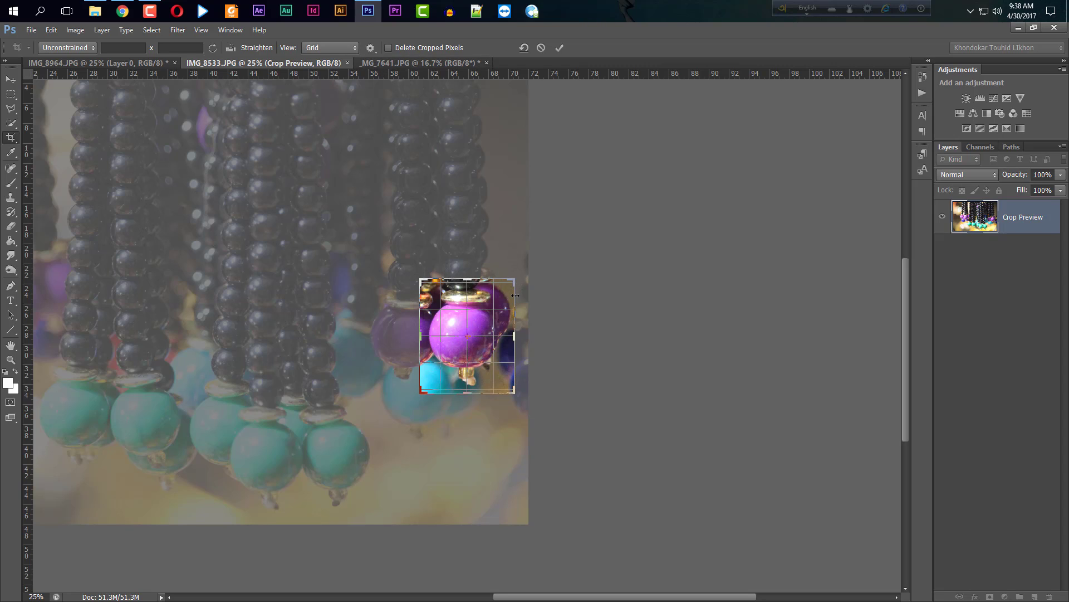
{"action": "left_click", "coordinate": [557, 49]}
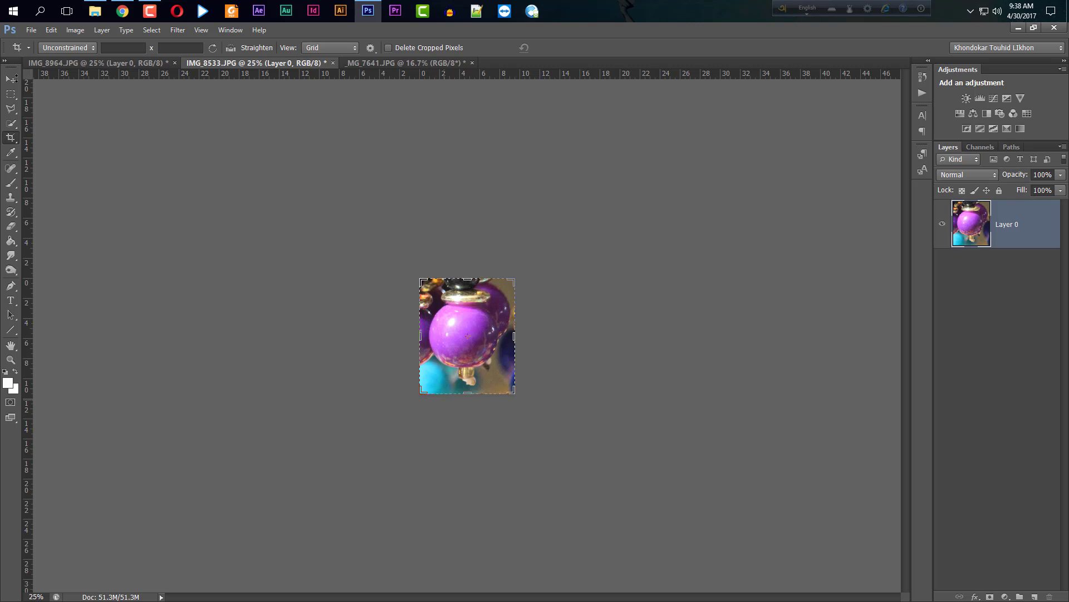
{"action": "left_click", "coordinate": [11, 79]}
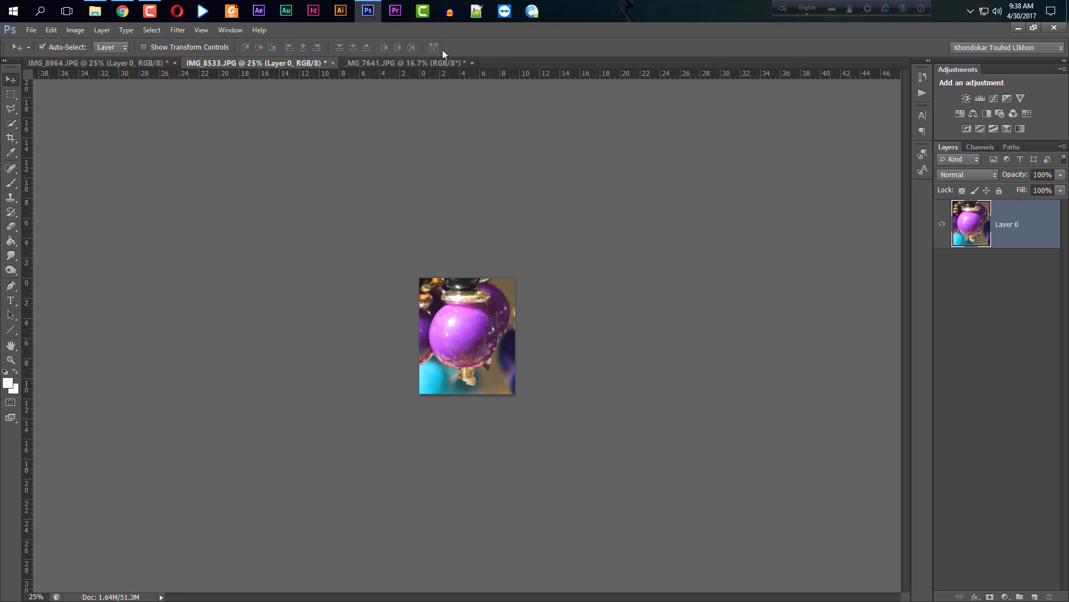
Step: Shift the bead photo inside the cropped canvas, and undo both the move and the crop to restore the full photo
{"action": "left_click_drag", "start_coordinate": [472, 318], "coordinate": [440, 334]}
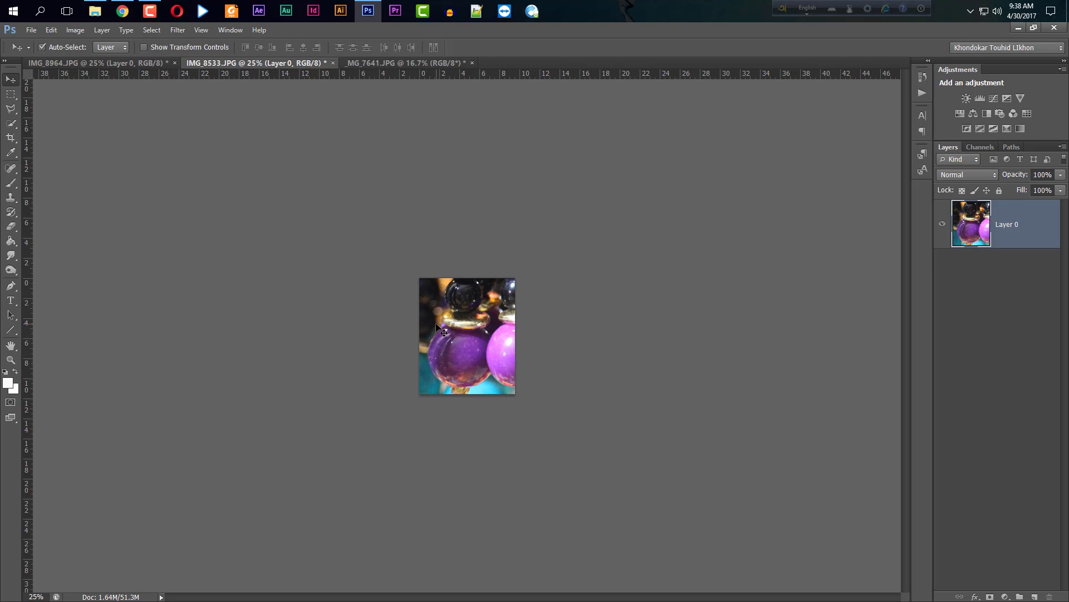
{"action": "key", "text": "ctrl+alt+z"}
{"action": "key", "text": "ctrl+alt+z"}
{"action": "key", "text": "ctrl+alt+z"}
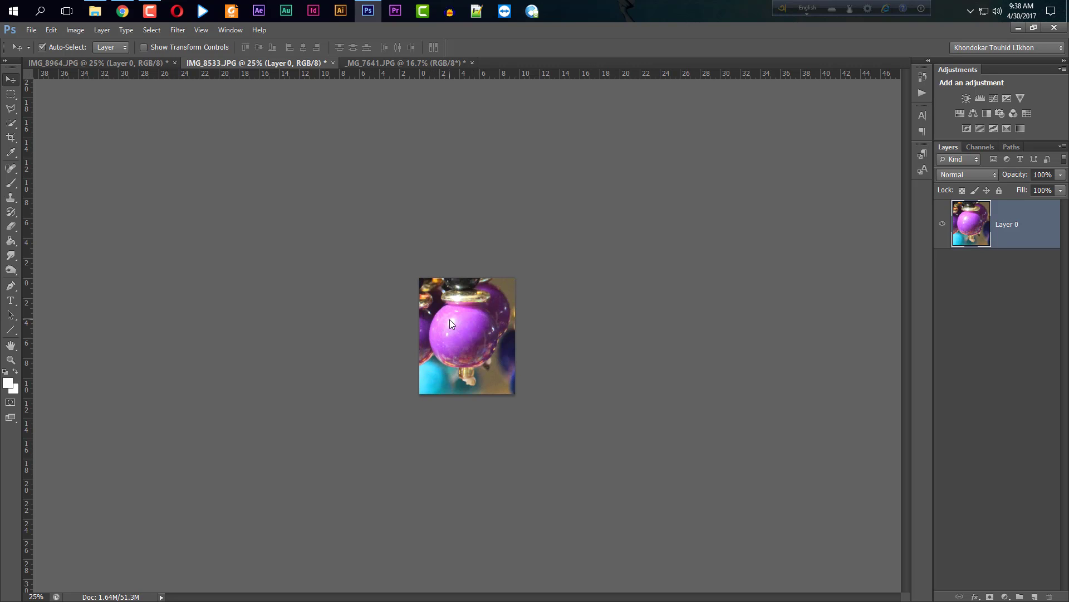
{"action": "key", "text": "ctrl+alt+z"}
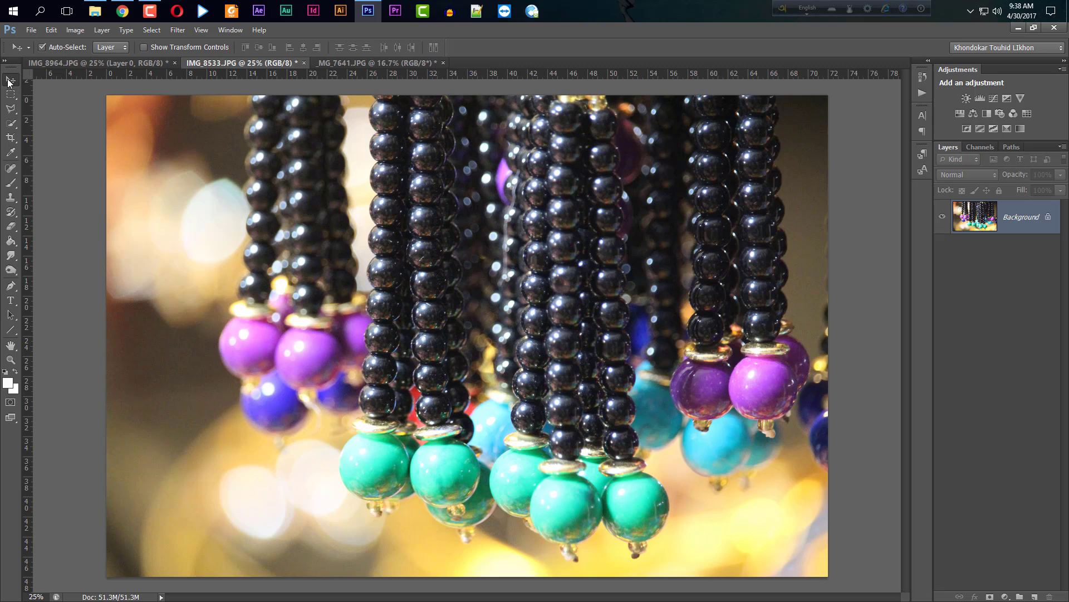
Step: Bring up _MG_7641.JPG, start a crop over the sunset photo with Straighten active, and set the crop overlay to Rule of Thirds
{"action": "left_click", "coordinate": [360, 63]}
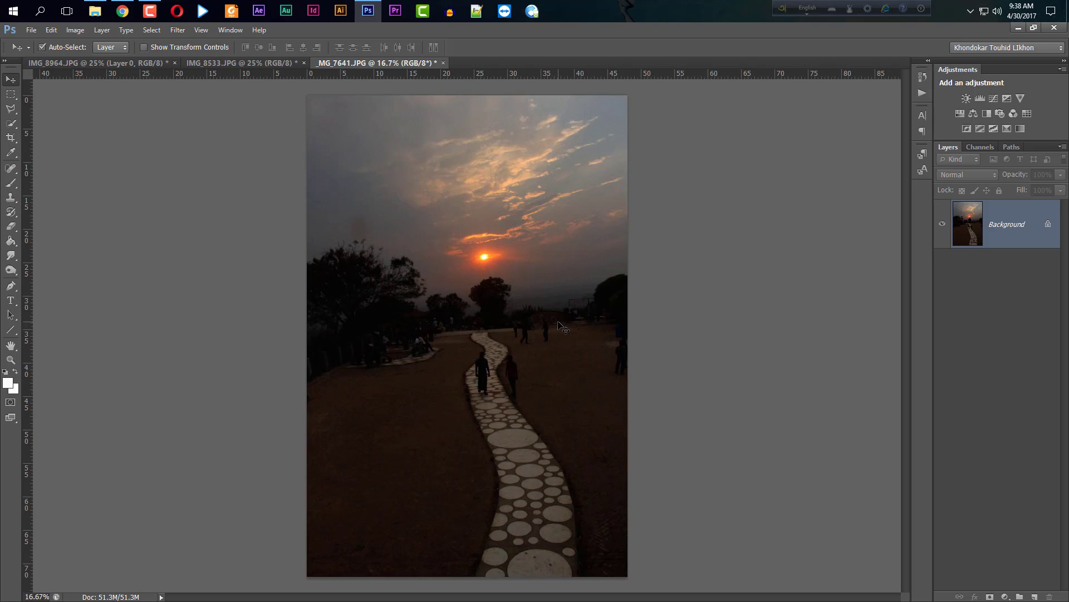
{"action": "left_click", "coordinate": [5, 136]}
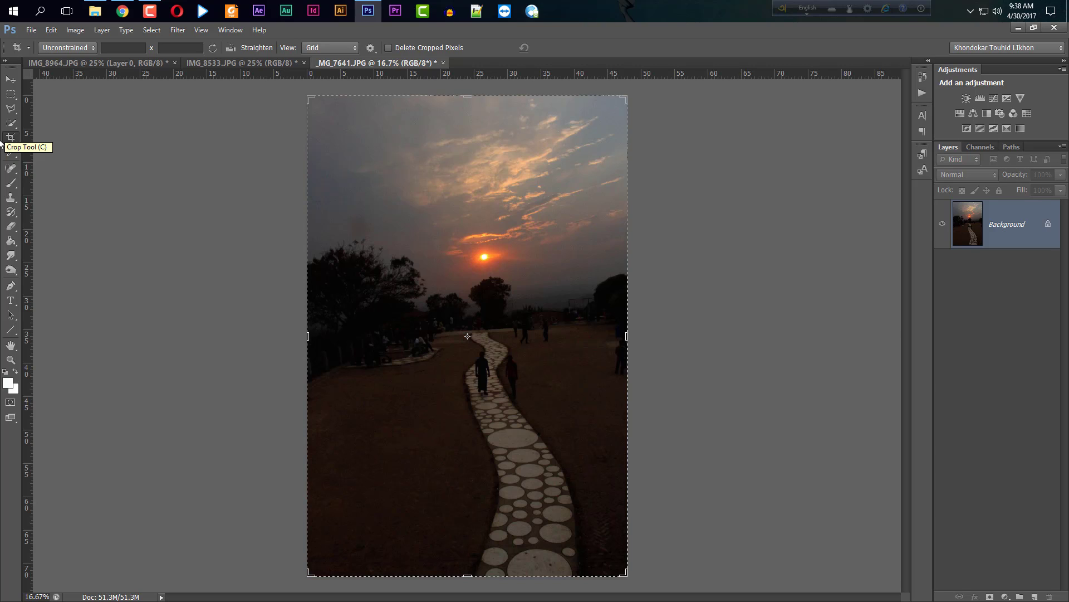
{"action": "left_click", "coordinate": [231, 48]}
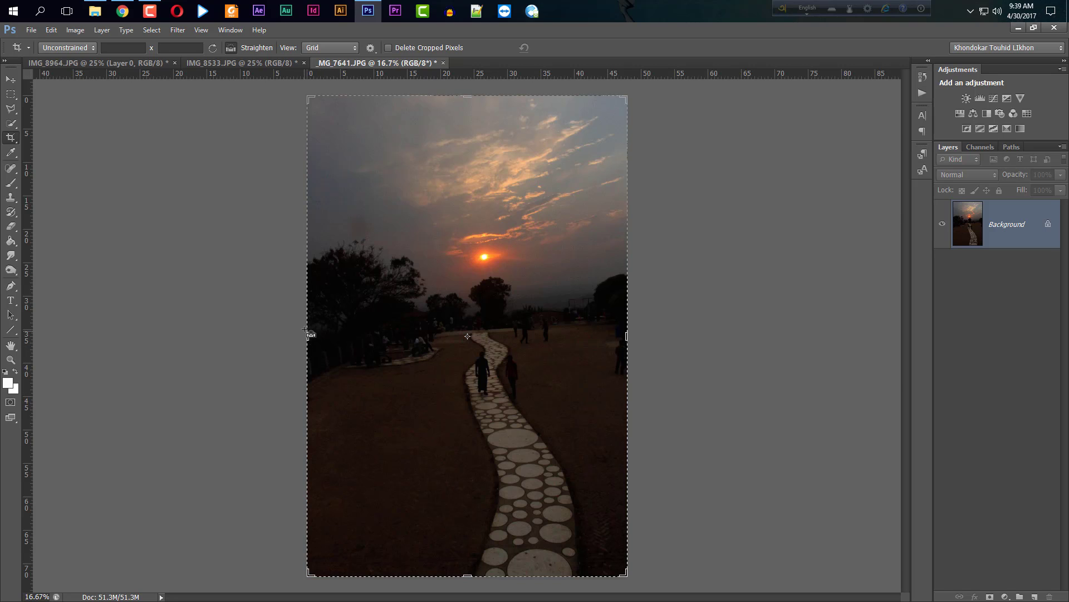
{"action": "left_click", "coordinate": [326, 49]}
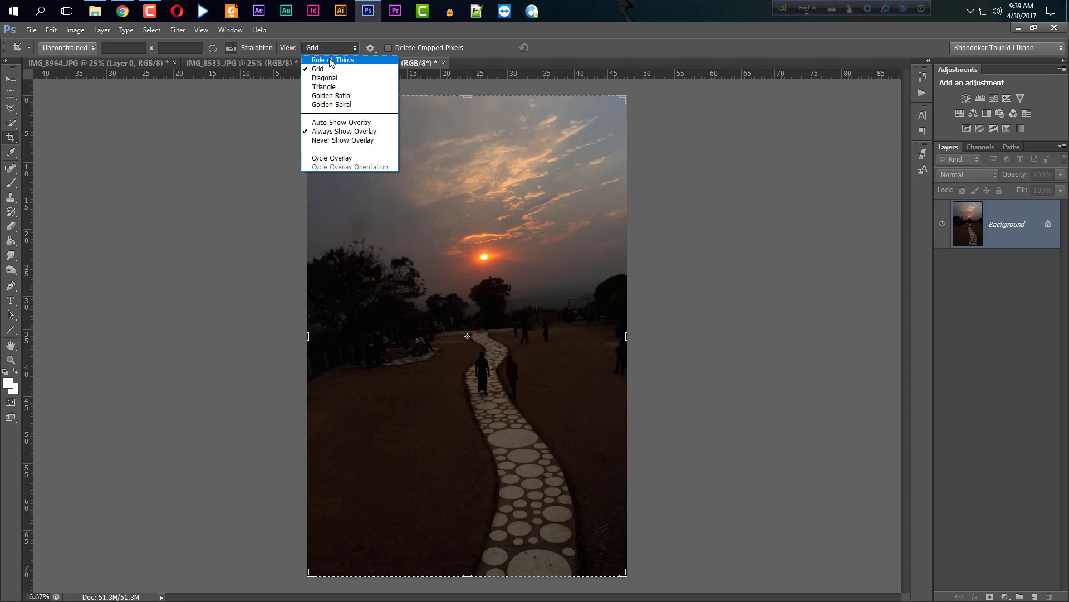
{"action": "left_click", "coordinate": [330, 60]}
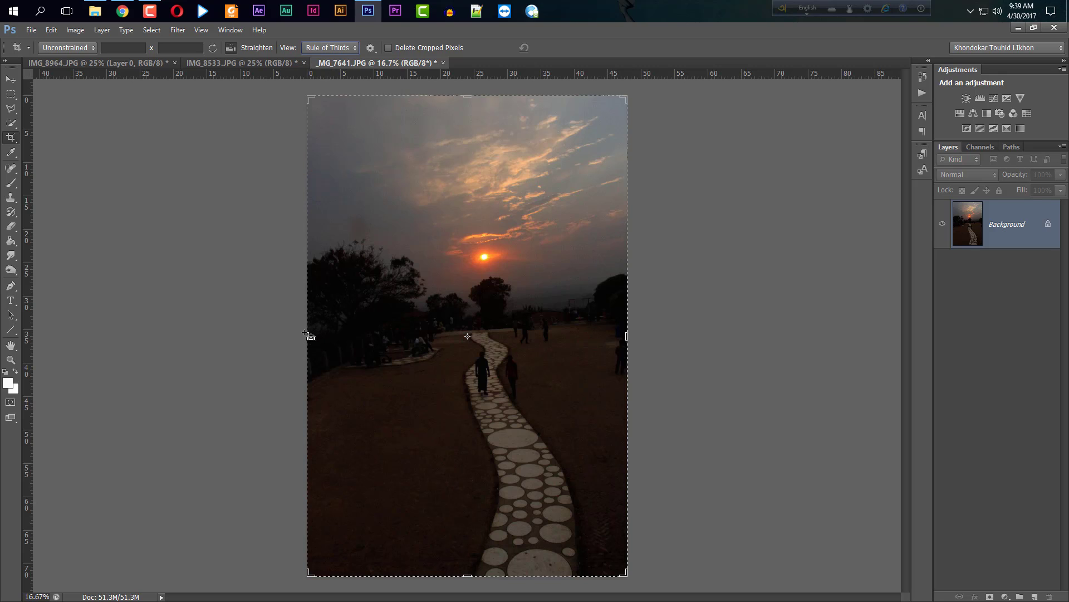
Step: Draw a level 0.0° straighten line across the sunset photo just below the horizon, and turn on Sticky Keys
{"action": "left_click_drag", "start_coordinate": [306, 332], "coordinate": [636, 333]}
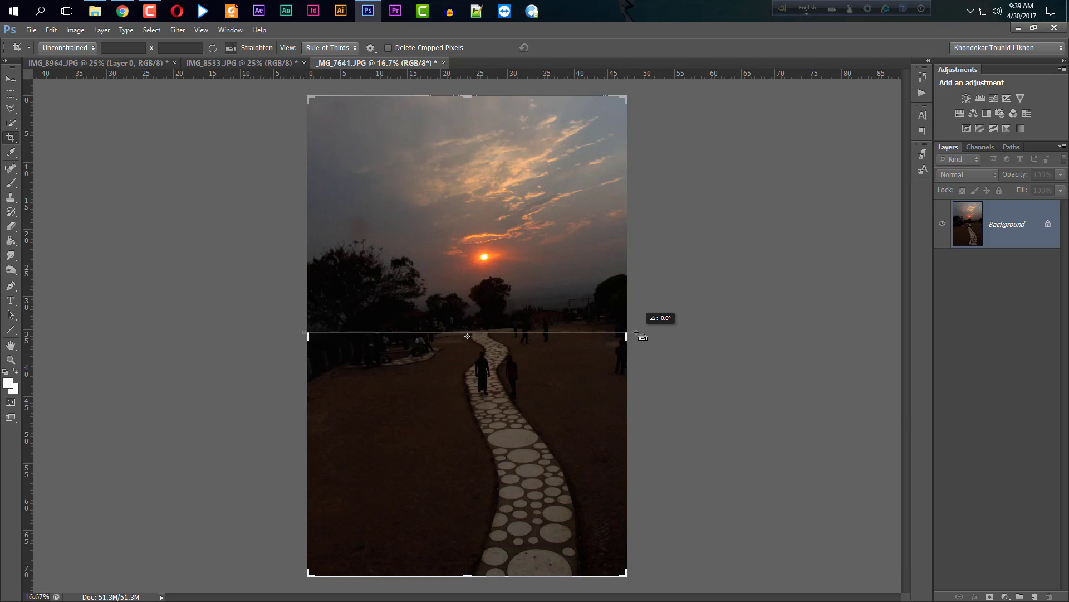
{"action": "left_click_drag", "start_coordinate": [637, 332], "coordinate": [636, 333]}
{"action": "key", "text": "shift"}
{"action": "key", "text": "shift"}
{"action": "key", "text": "shift"}
{"action": "key", "text": "shift"}
{"action": "key", "text": "shift"}
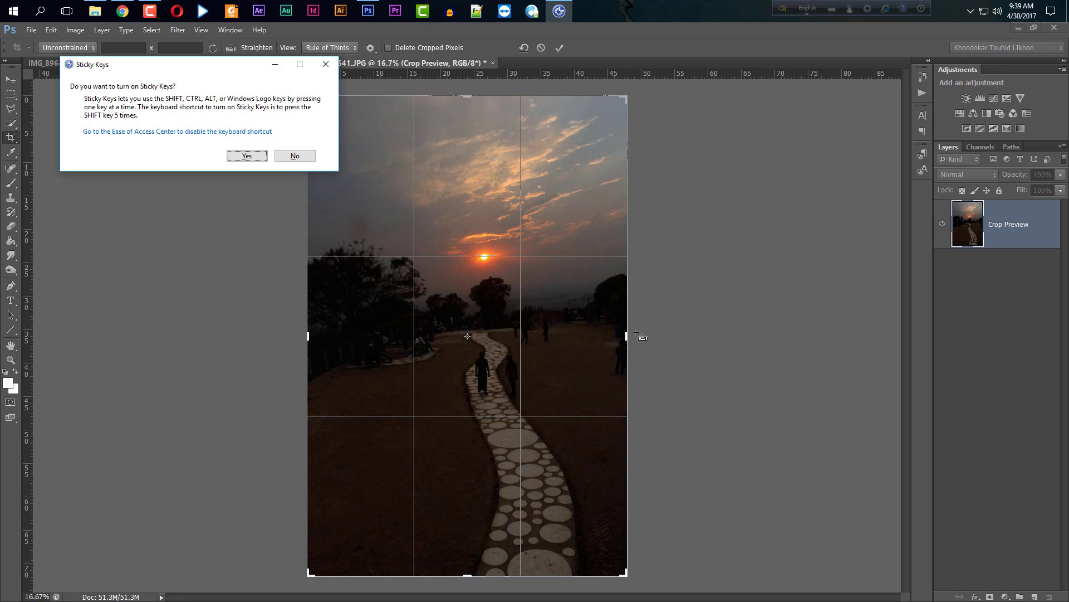
{"action": "left_click", "coordinate": [256, 159]}
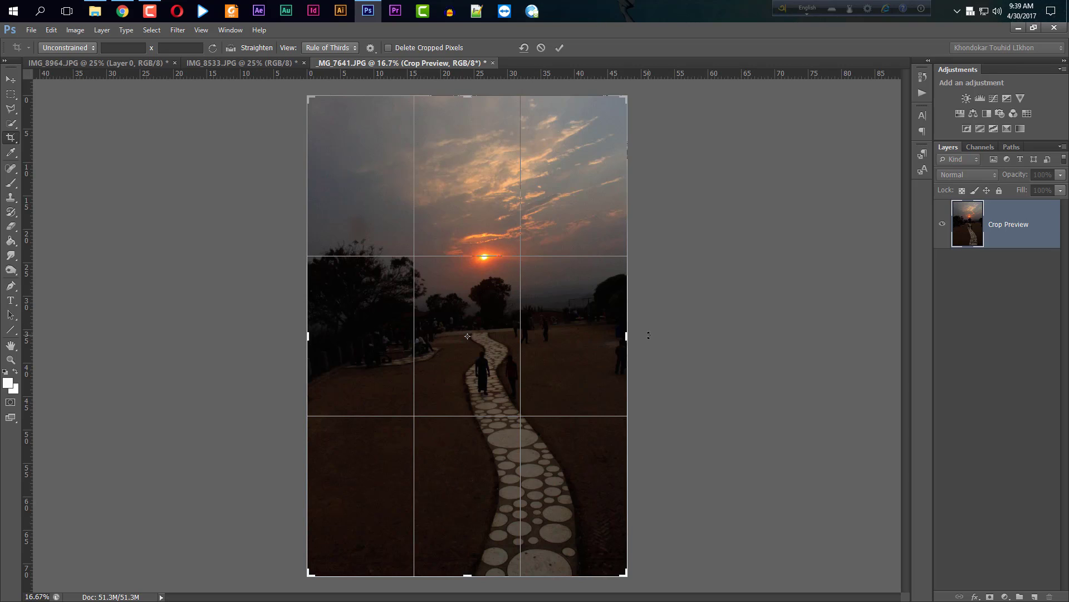
Step: Straighten the sunset photo along a line sloping slightly down to the right across the horizon, and apply the crop
{"action": "left_click", "coordinate": [231, 48]}
{"action": "left_click_drag", "start_coordinate": [296, 332], "coordinate": [648, 338]}
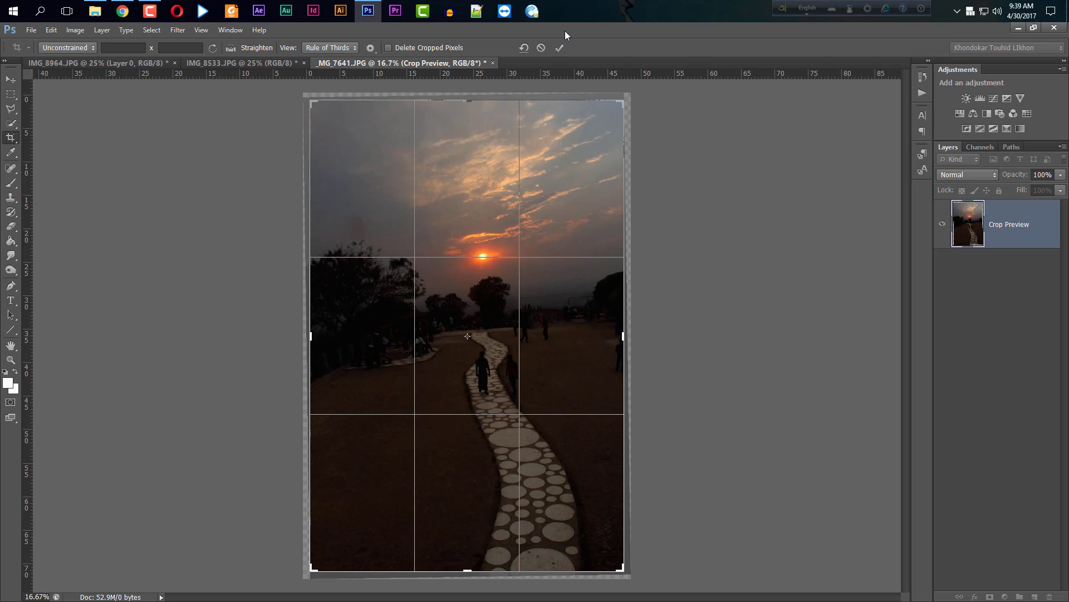
{"action": "left_click", "coordinate": [562, 48]}
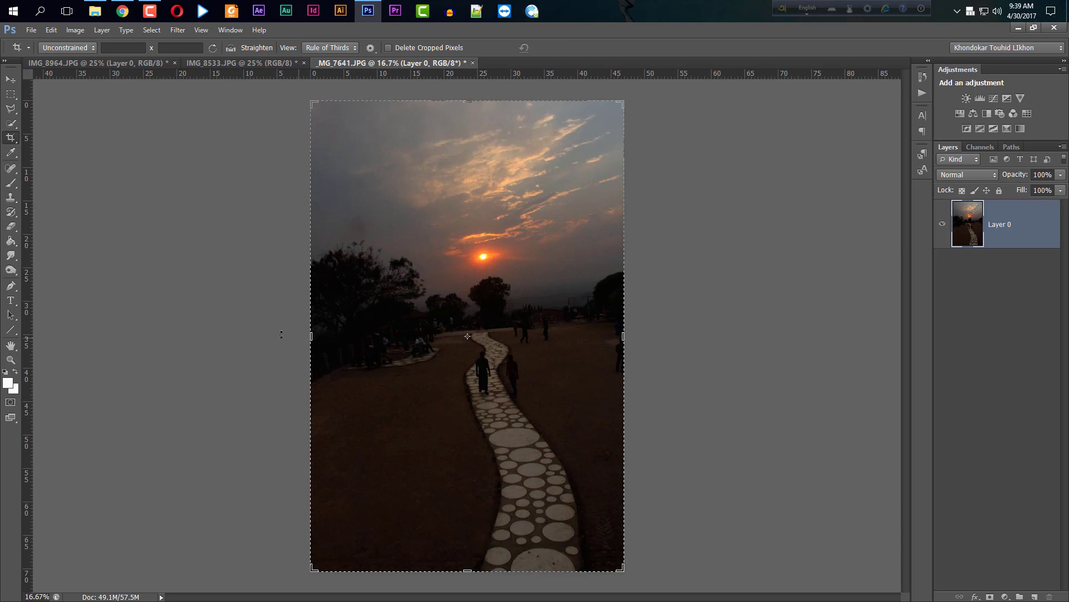
Step: Straighten the photo again along a steeper line falling to the right so the horizon tilts strongly, and apply the crop
{"action": "left_click", "coordinate": [229, 47]}
{"action": "left_click_drag", "start_coordinate": [301, 337], "coordinate": [633, 396]}
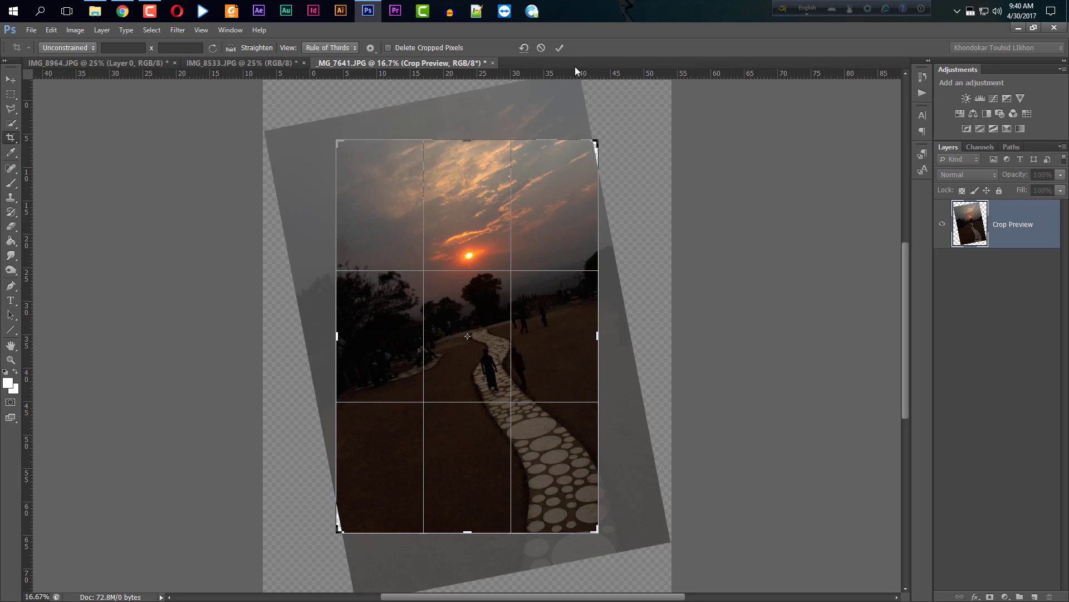
{"action": "left_click", "coordinate": [561, 48]}
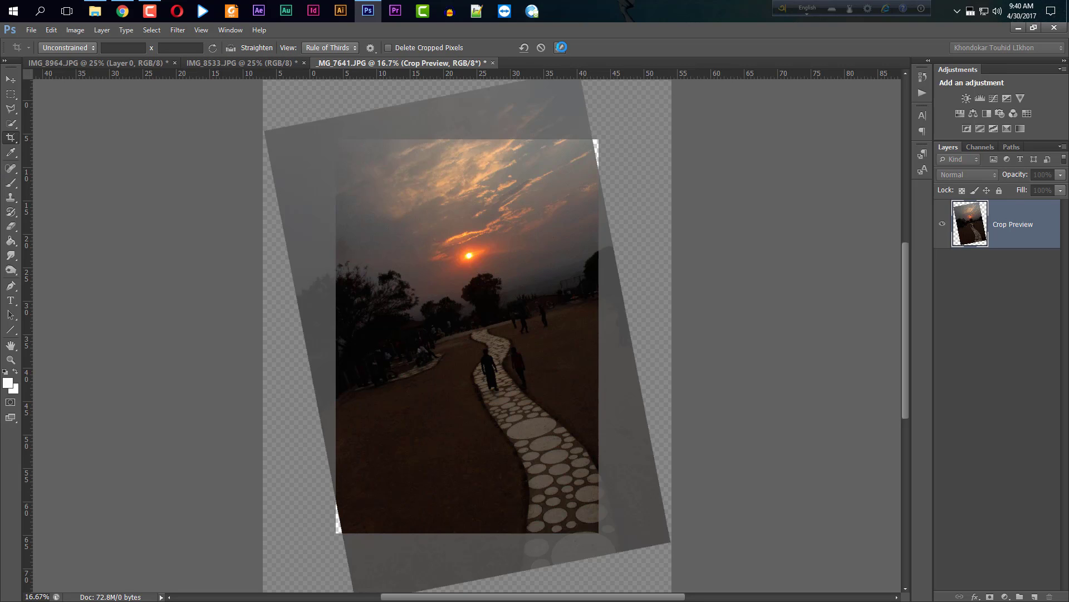
{"action": "left_click", "coordinate": [9, 82]}
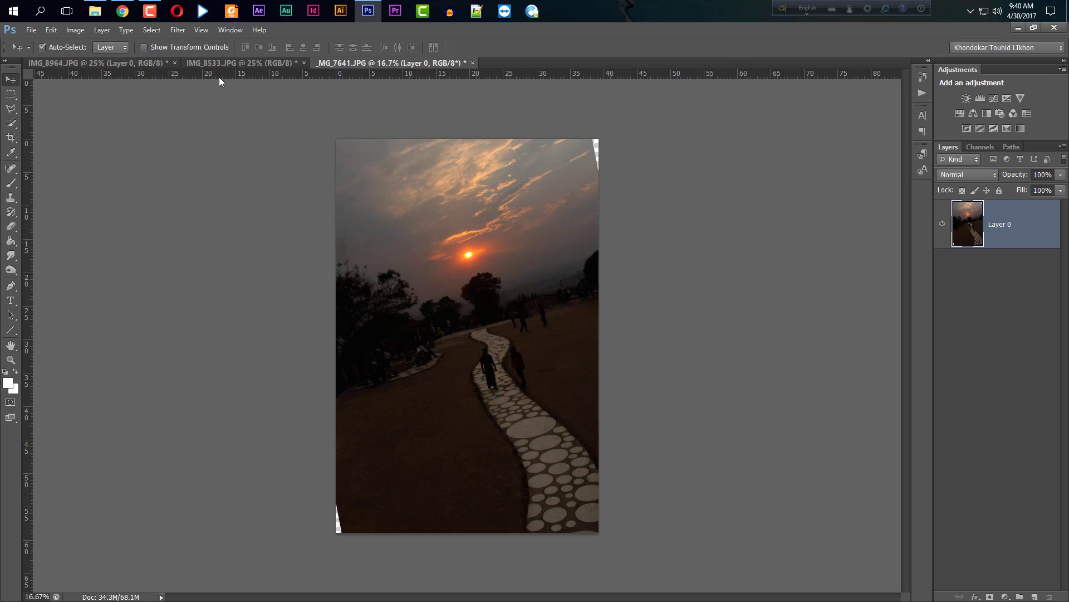
{"action": "left_click", "coordinate": [231, 63]}
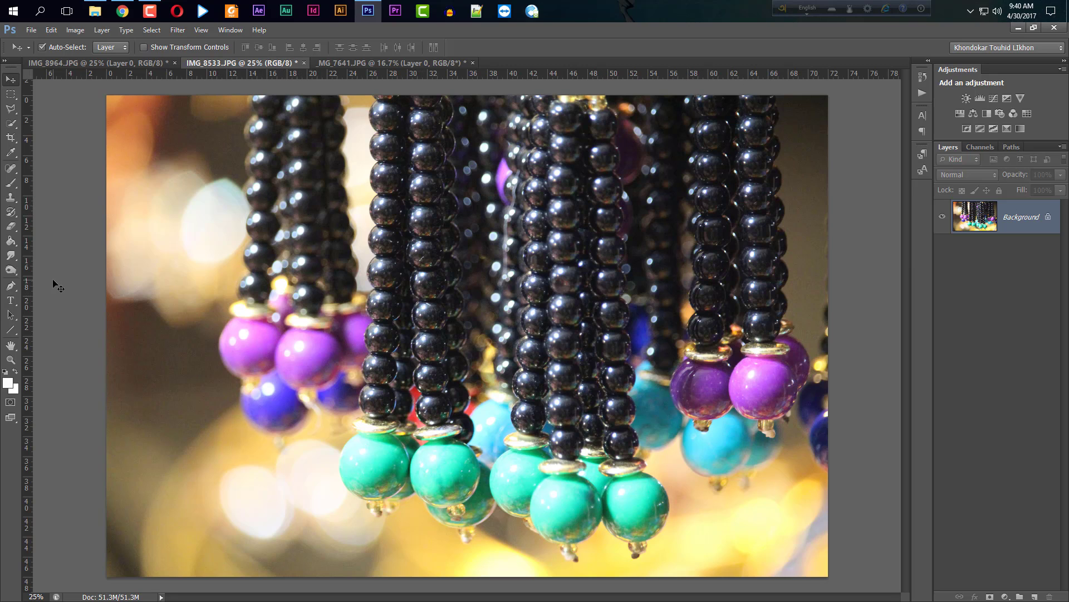
{"action": "left_click", "coordinate": [101, 62]}
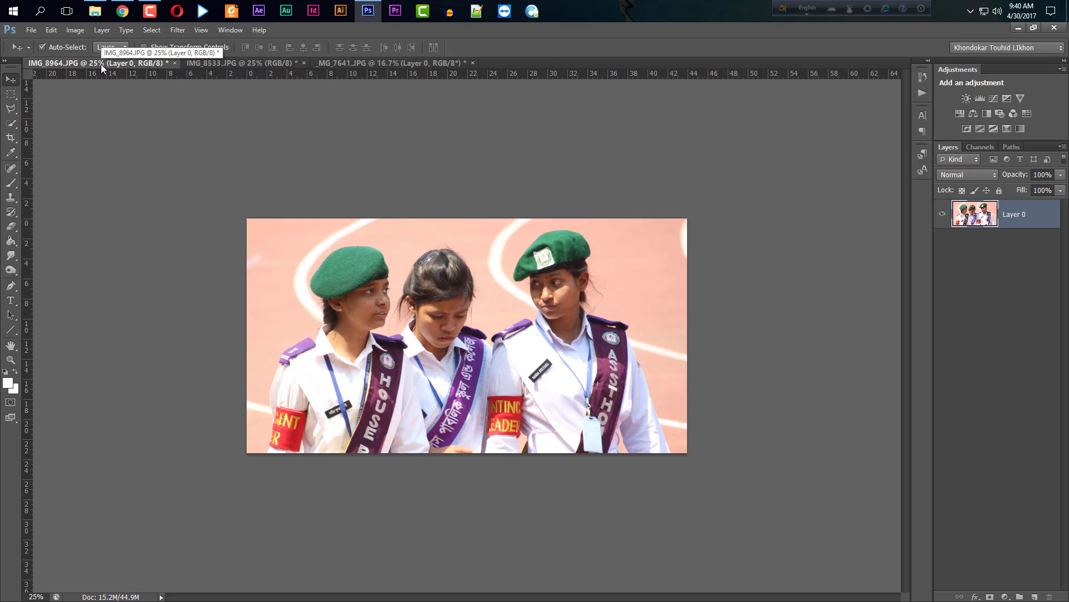
{"action": "left_click", "coordinate": [370, 63]}
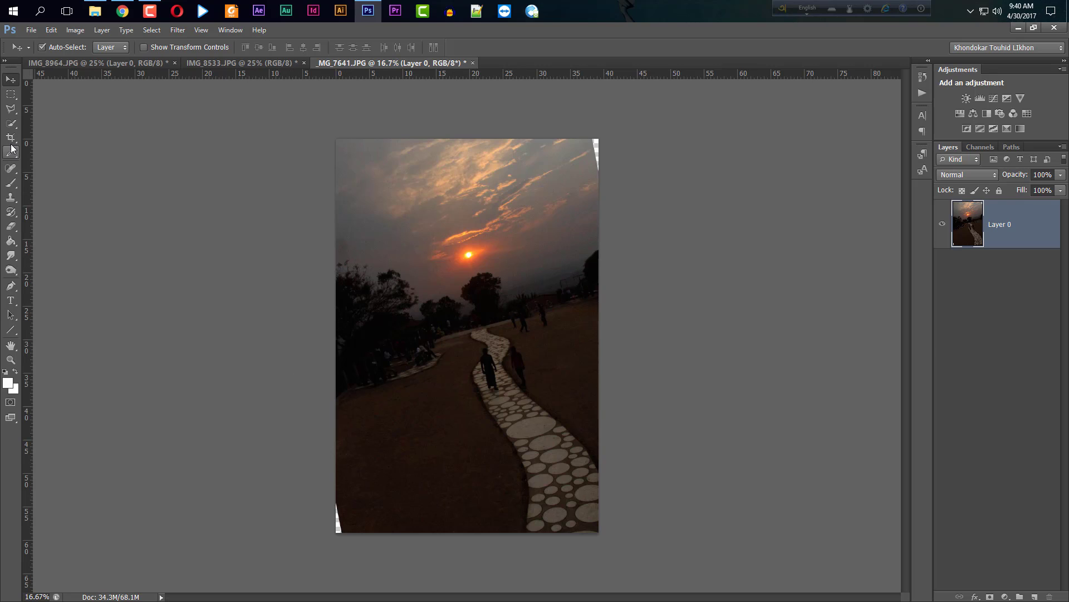
Step: Draw a Perspective Crop frame over the sky and treeline of the sunset photo, and shift it right to centre it horizontally
{"action": "left_click_drag", "start_coordinate": [11, 138], "coordinate": [52, 146]}
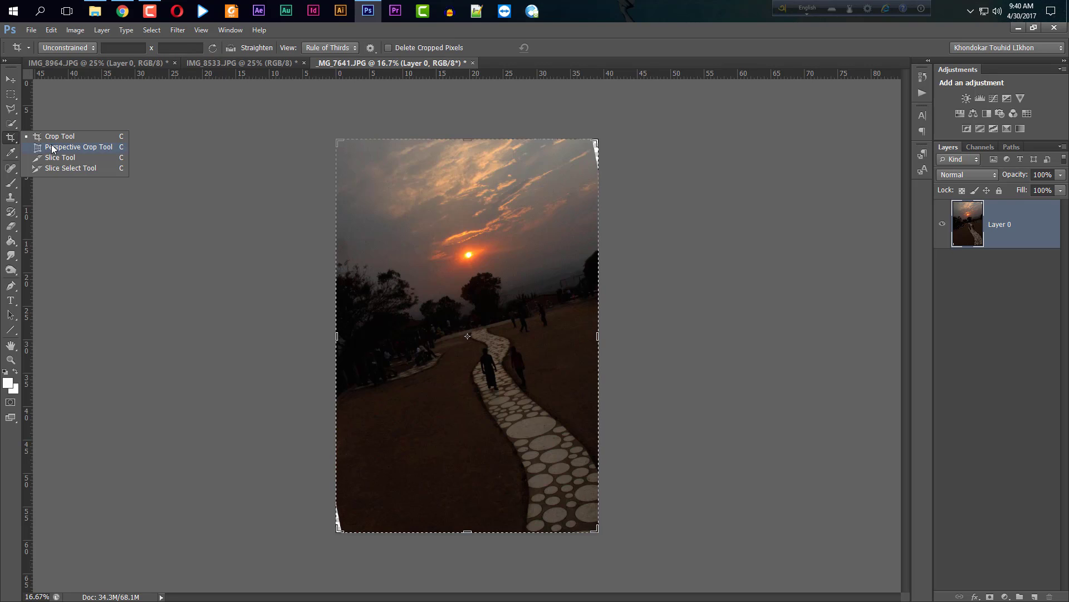
{"action": "left_click_drag", "start_coordinate": [51, 148], "coordinate": [52, 147]}
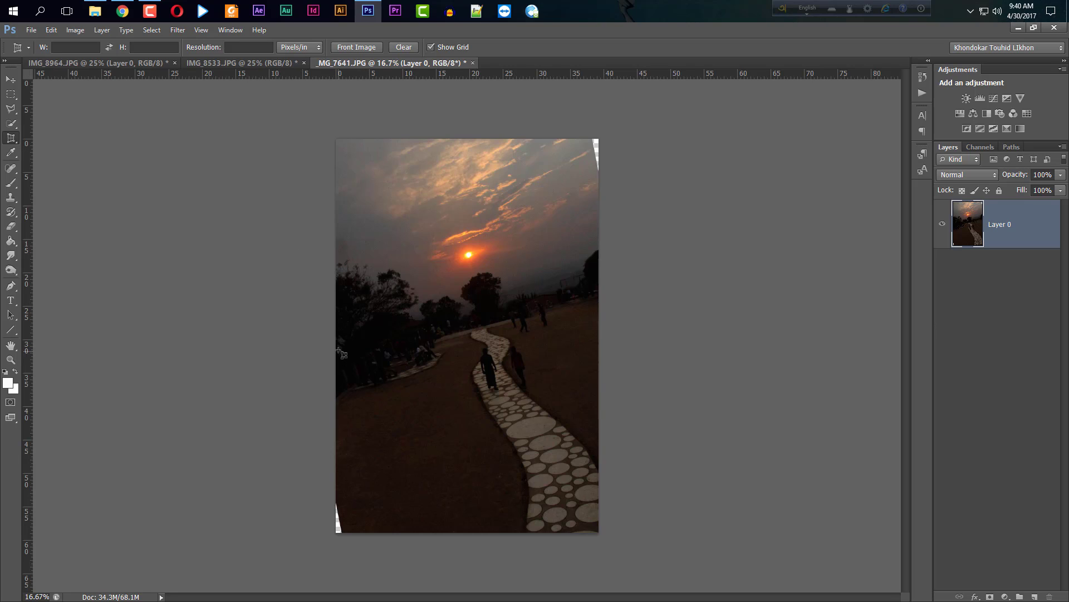
{"action": "left_click_drag", "start_coordinate": [339, 348], "coordinate": [780, 135]}
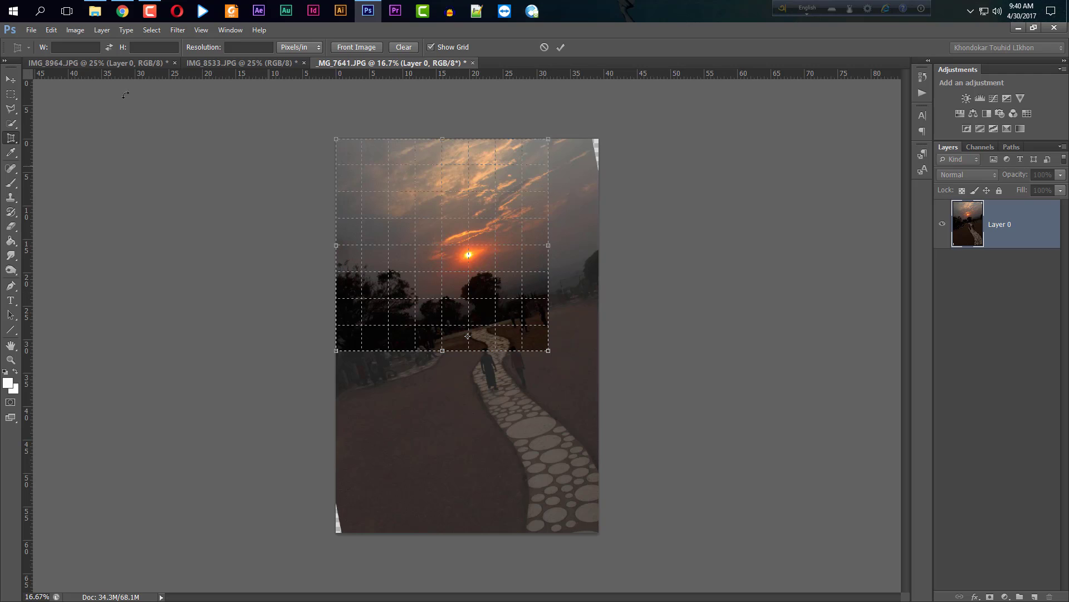
{"action": "left_click", "coordinate": [10, 79]}
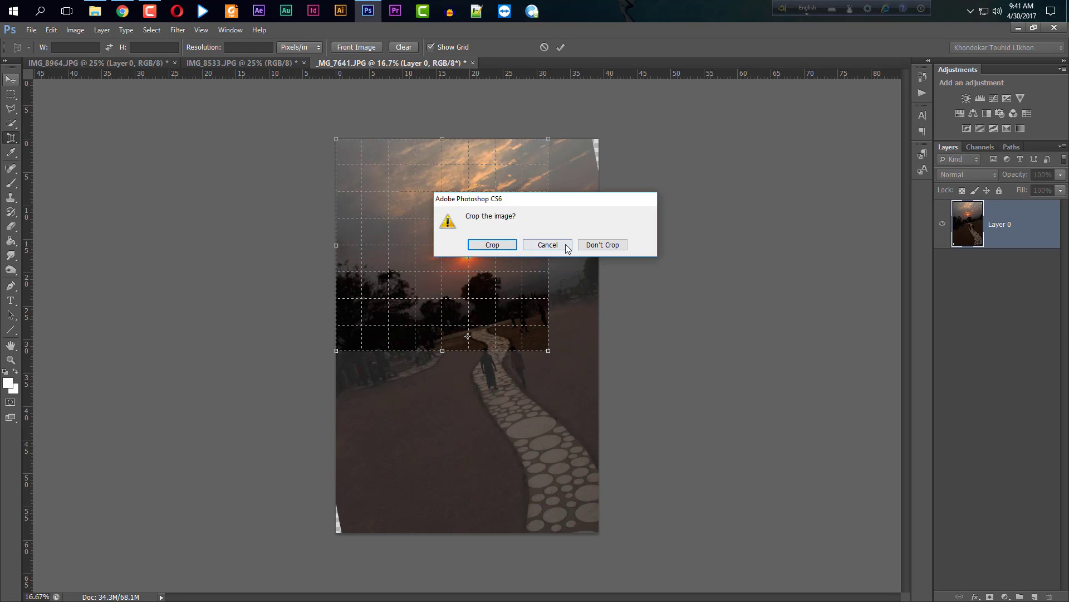
{"action": "left_click", "coordinate": [527, 246]}
{"action": "left_click_drag", "start_coordinate": [508, 264], "coordinate": [533, 261]}
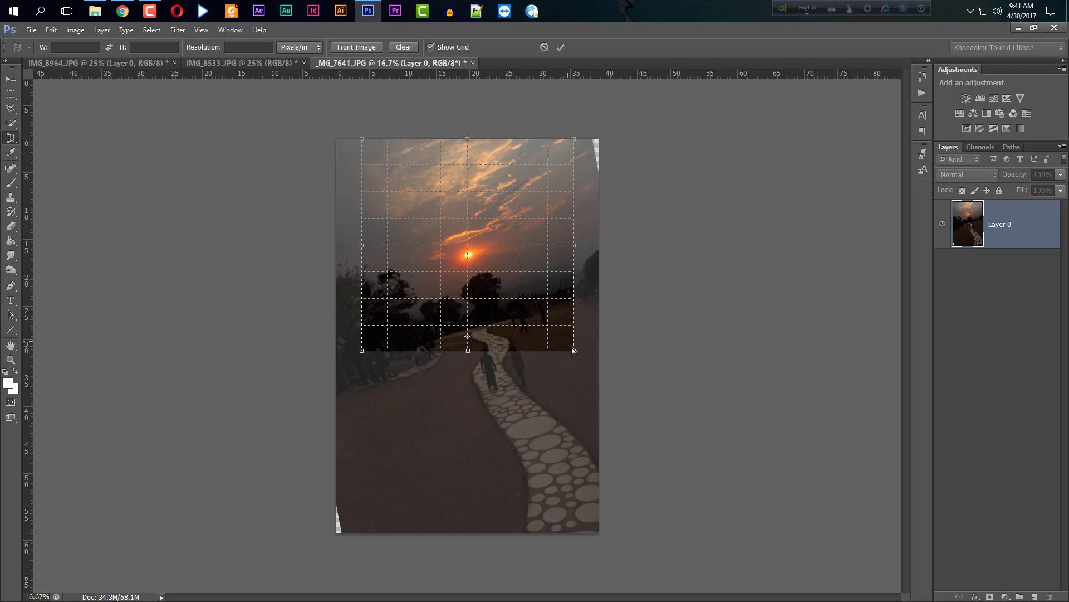
Step: Slant the perspective frame's upper and lower edges to follow the tilted horizon around the sun and trees, and apply the crop
{"action": "left_click_drag", "start_coordinate": [575, 352], "coordinate": [568, 300]}
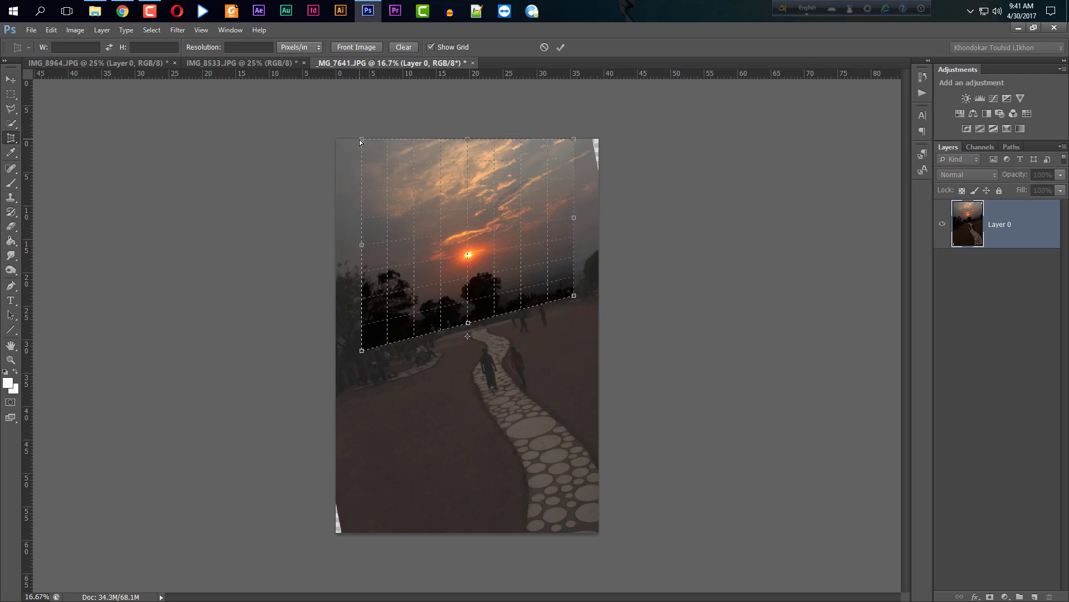
{"action": "left_click_drag", "start_coordinate": [361, 143], "coordinate": [373, 217]}
{"action": "mouse_move", "coordinate": [577, 145]}
{"action": "left_mouse_down"}
{"action": "mouse_move", "coordinate": [574, 169]}
{"action": "mouse_move", "coordinate": [573, 161]}
{"action": "left_mouse_up"}
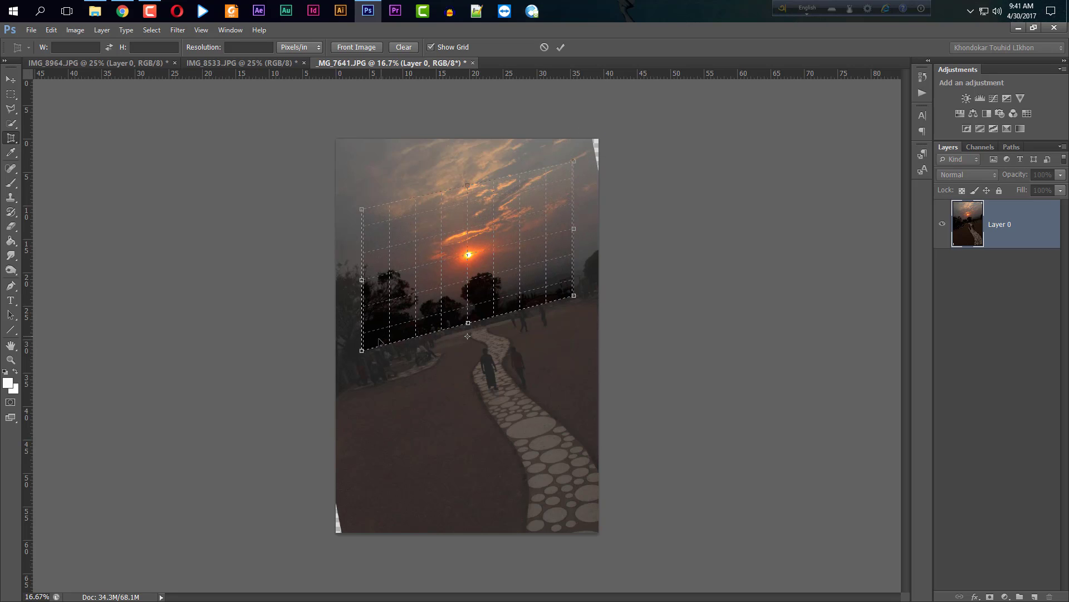
{"action": "left_click_drag", "start_coordinate": [366, 347], "coordinate": [365, 351]}
{"action": "left_click", "coordinate": [563, 46]}
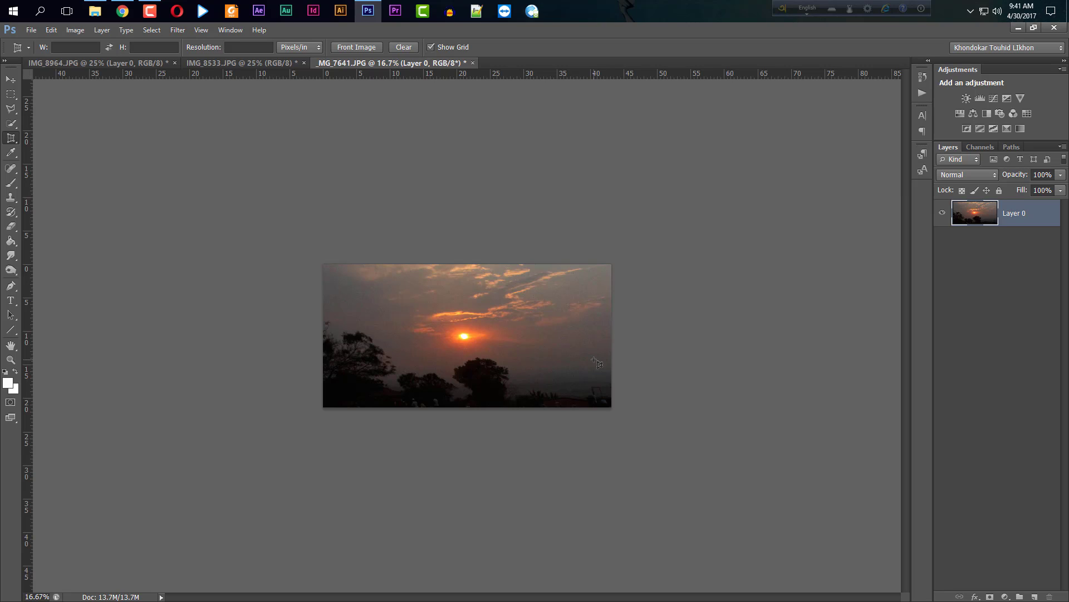
{"action": "left_click", "coordinate": [8, 137]}
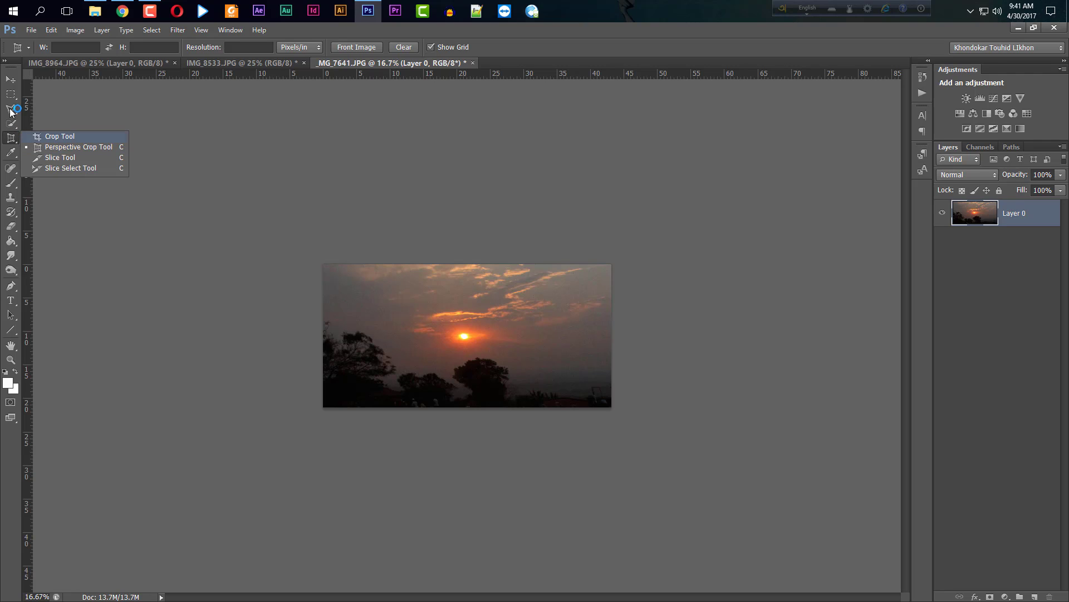
{"action": "left_click", "coordinate": [10, 80]}
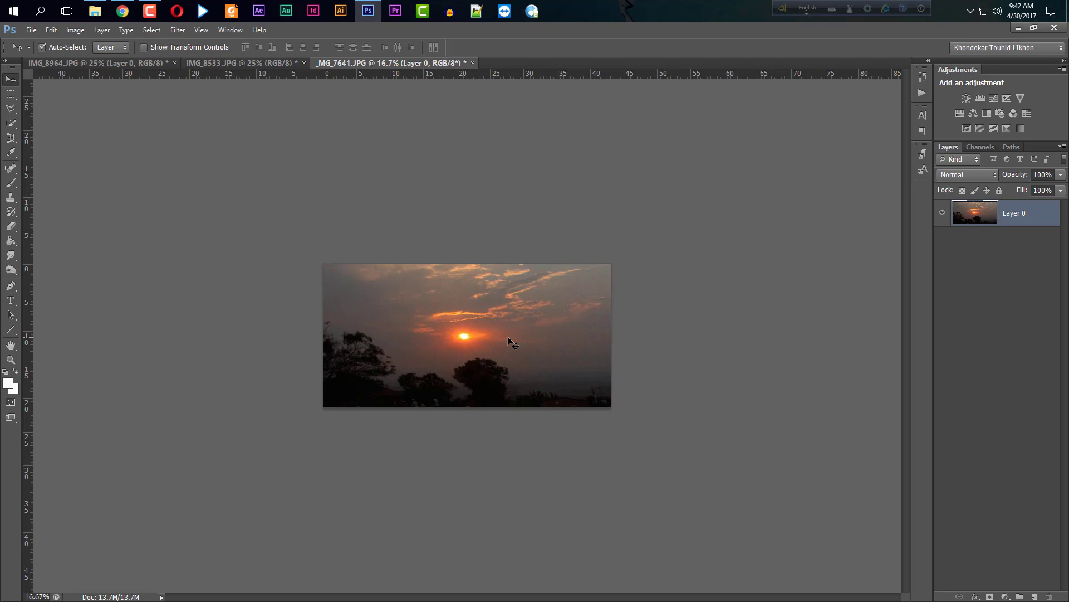
{"action": "left_click", "coordinate": [149, 10]}
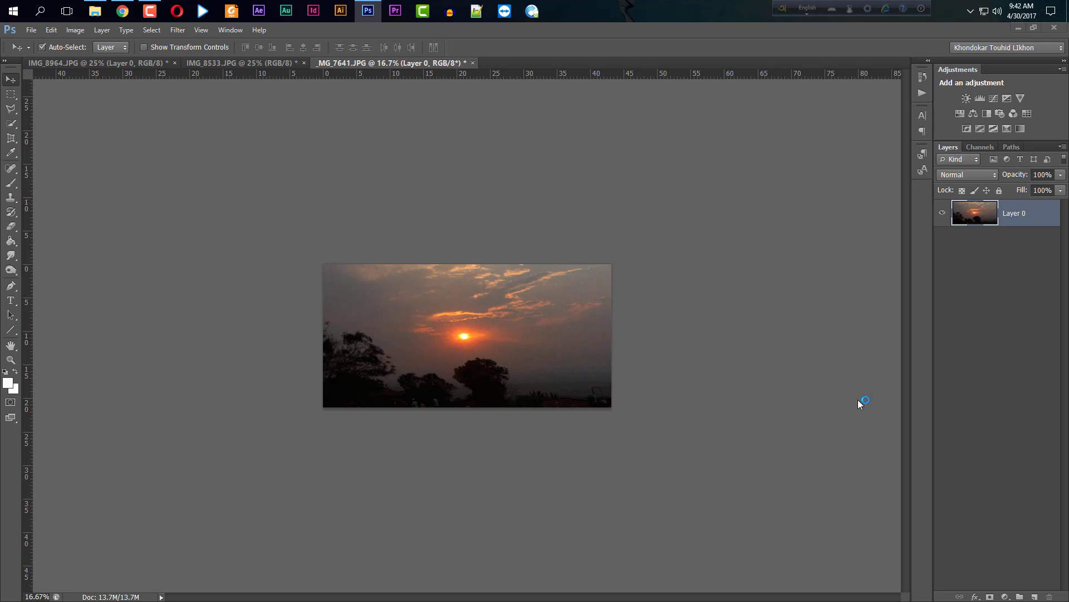